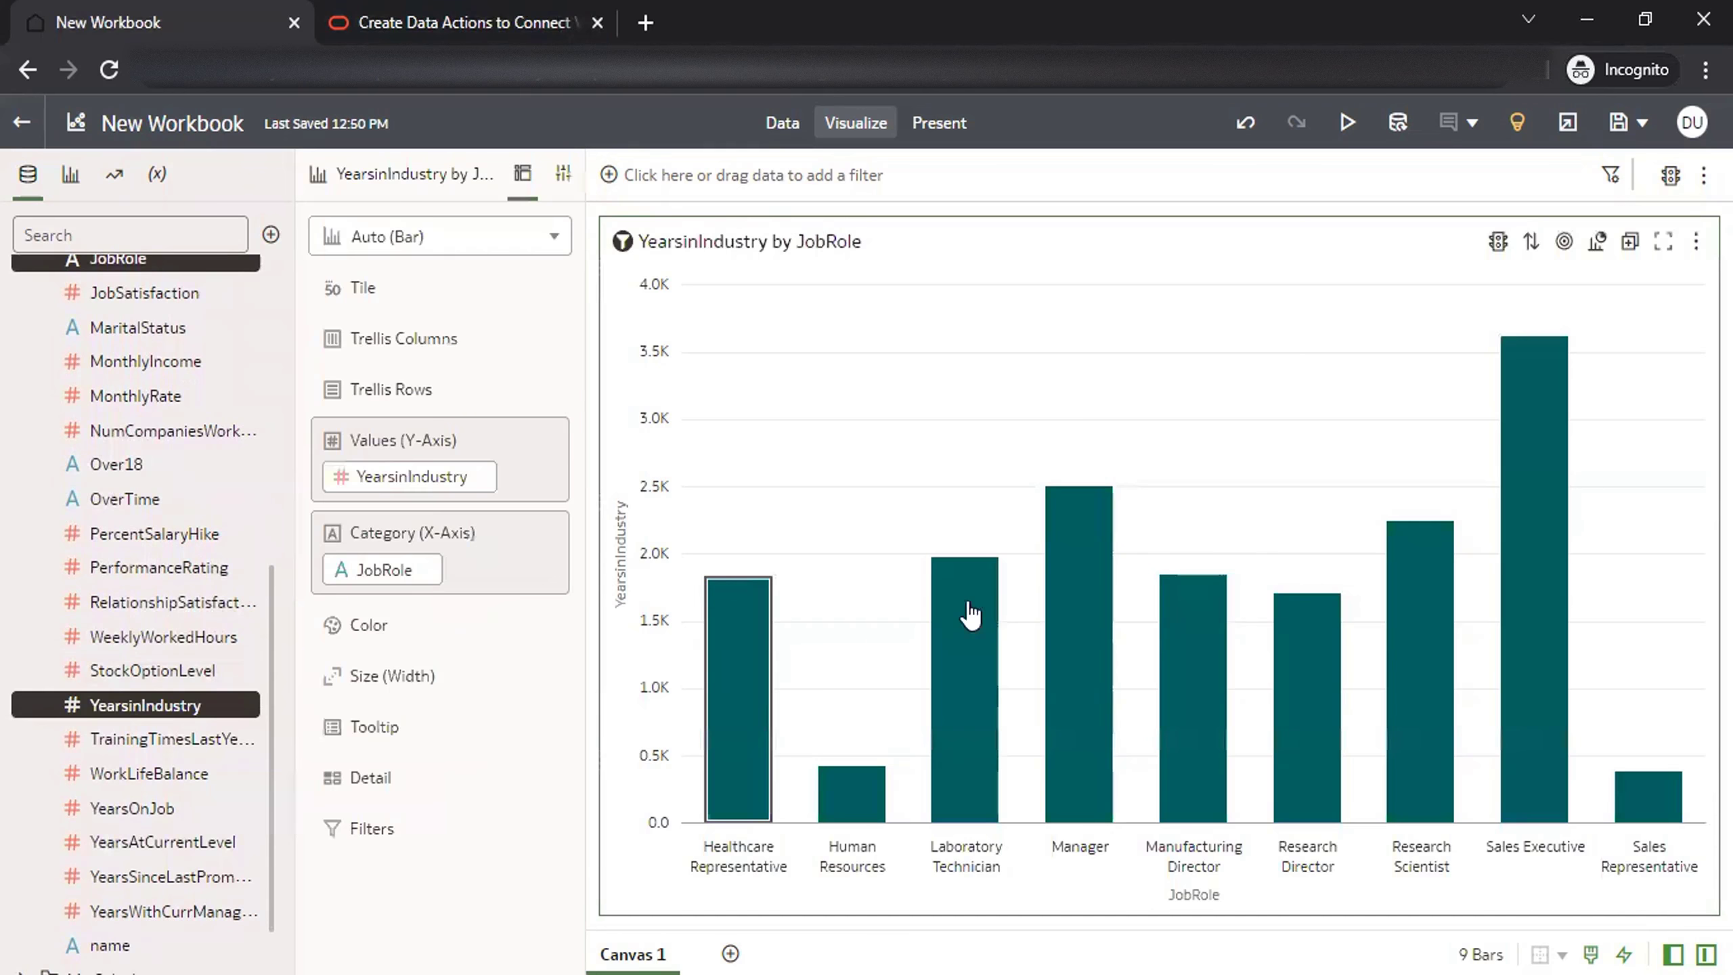
- Duplicate the YearsinIndustry by JobRole bar chart and change the copy to a Table
right_click(1562, 487)
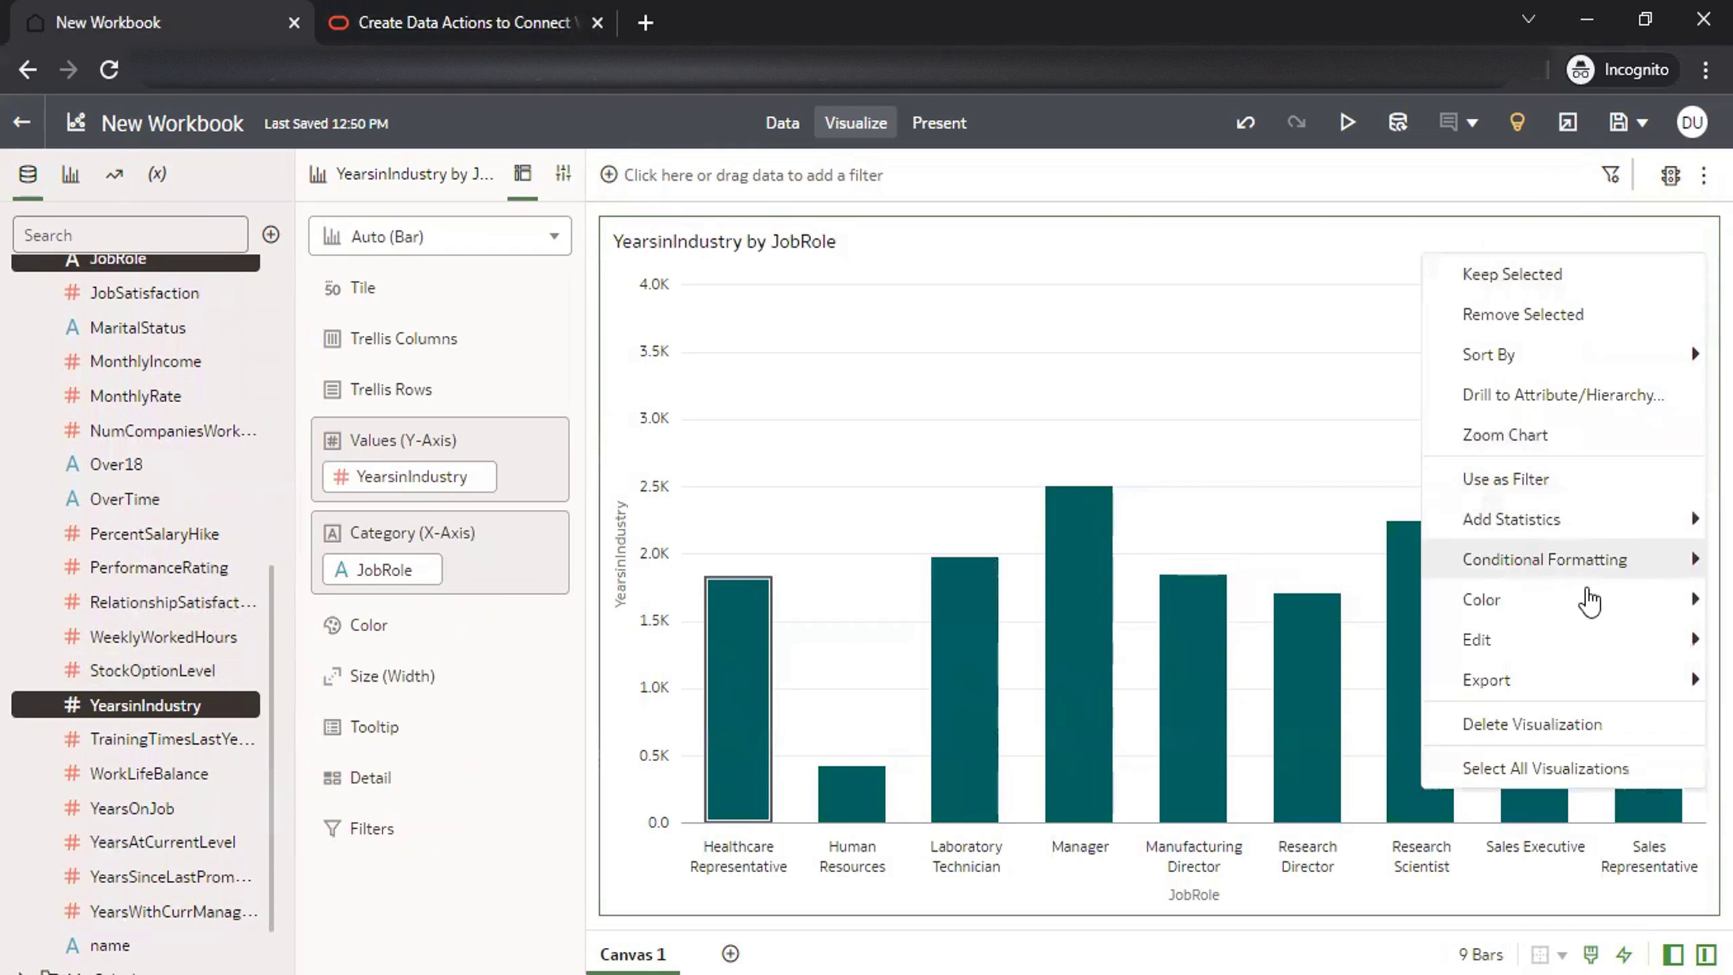
mouse_move(1579, 645)
left_click(1299, 641)
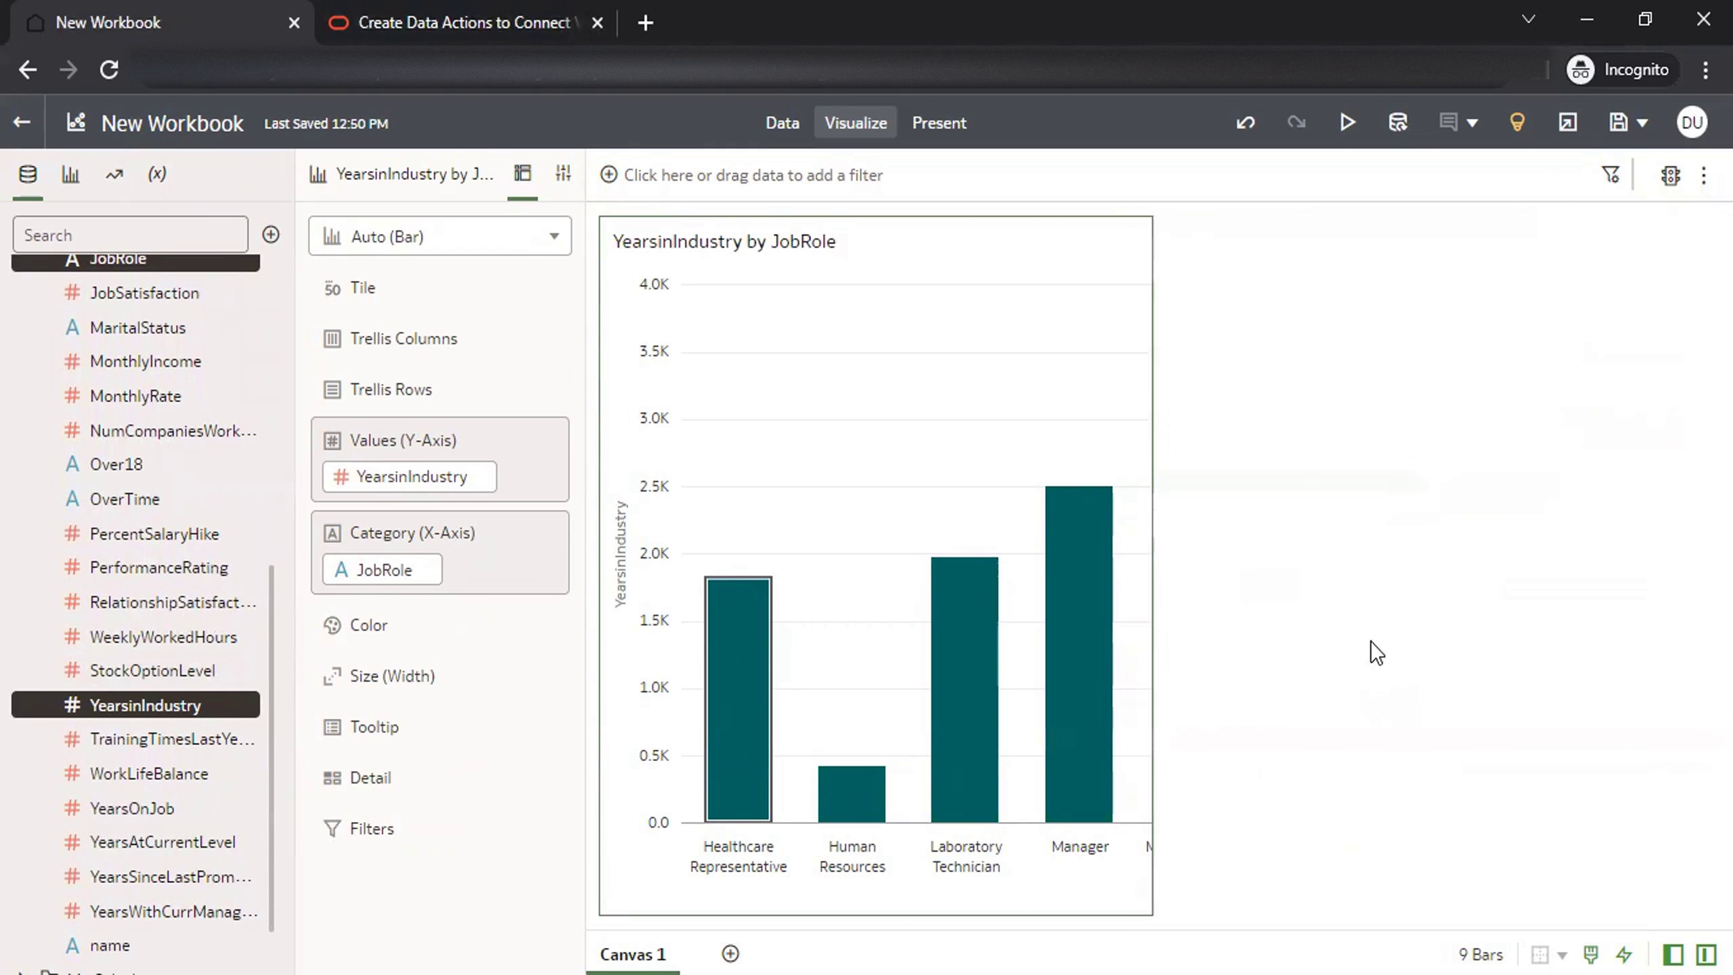
left_click(451, 239)
left_click(393, 600)
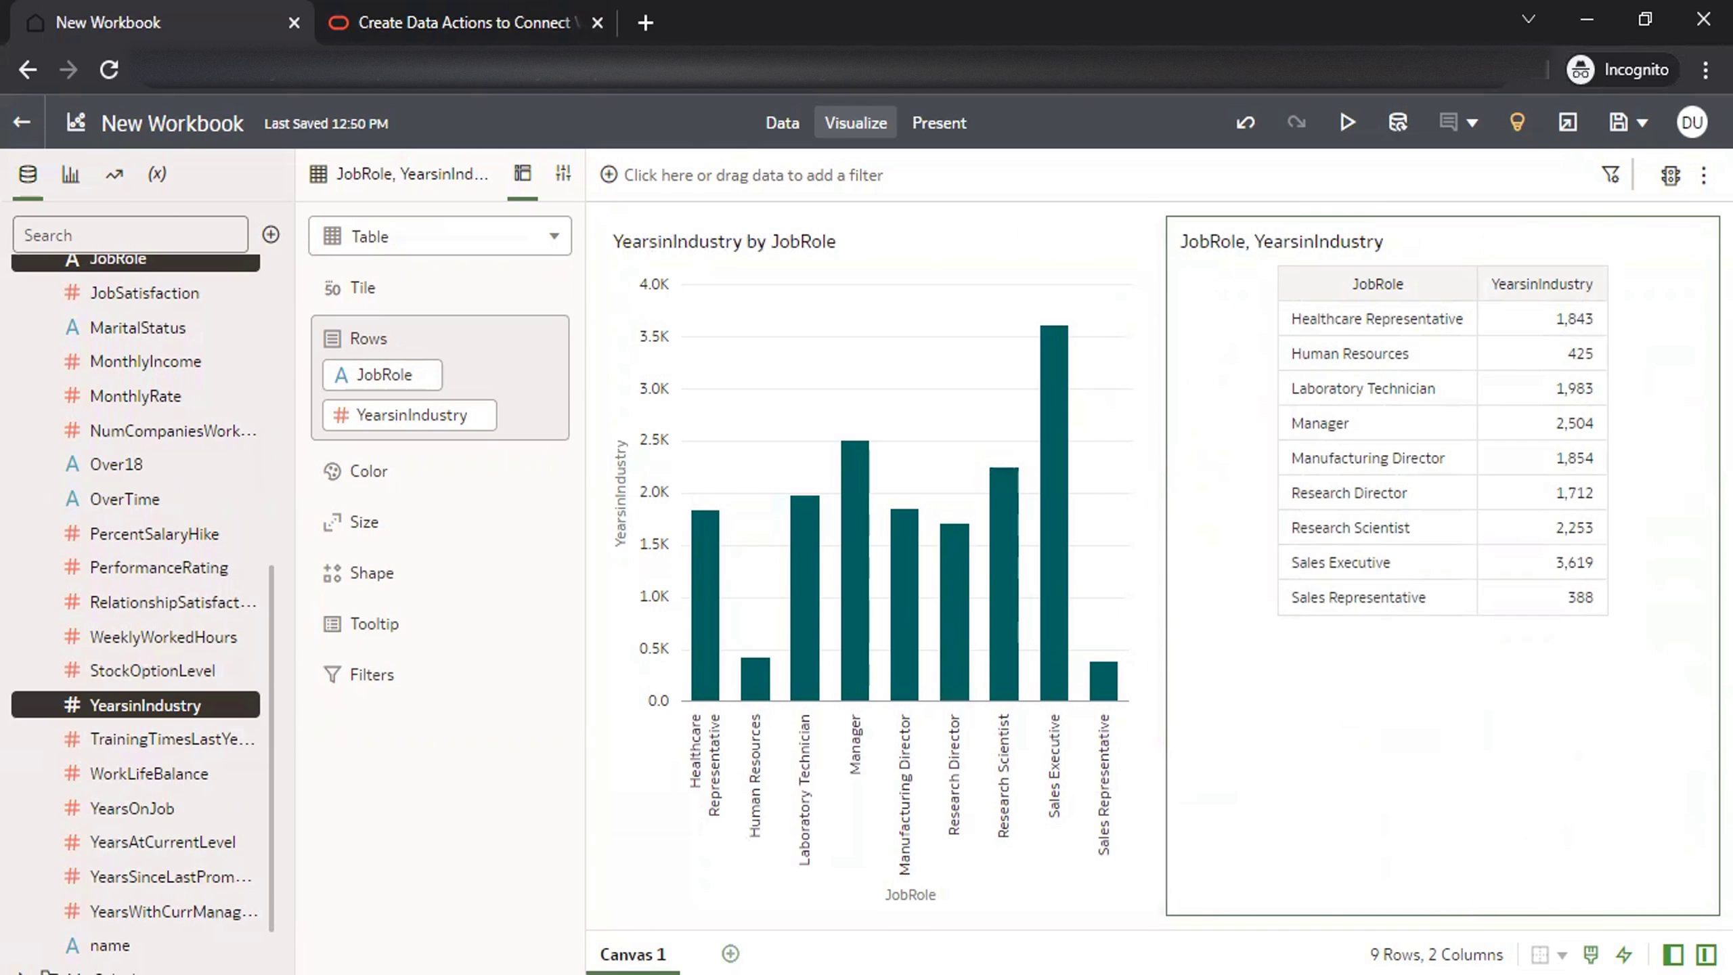
- Add a second canvas and build a table on it from JobRole, EducationalLevel, EducationField and Gender
left_click(730, 955)
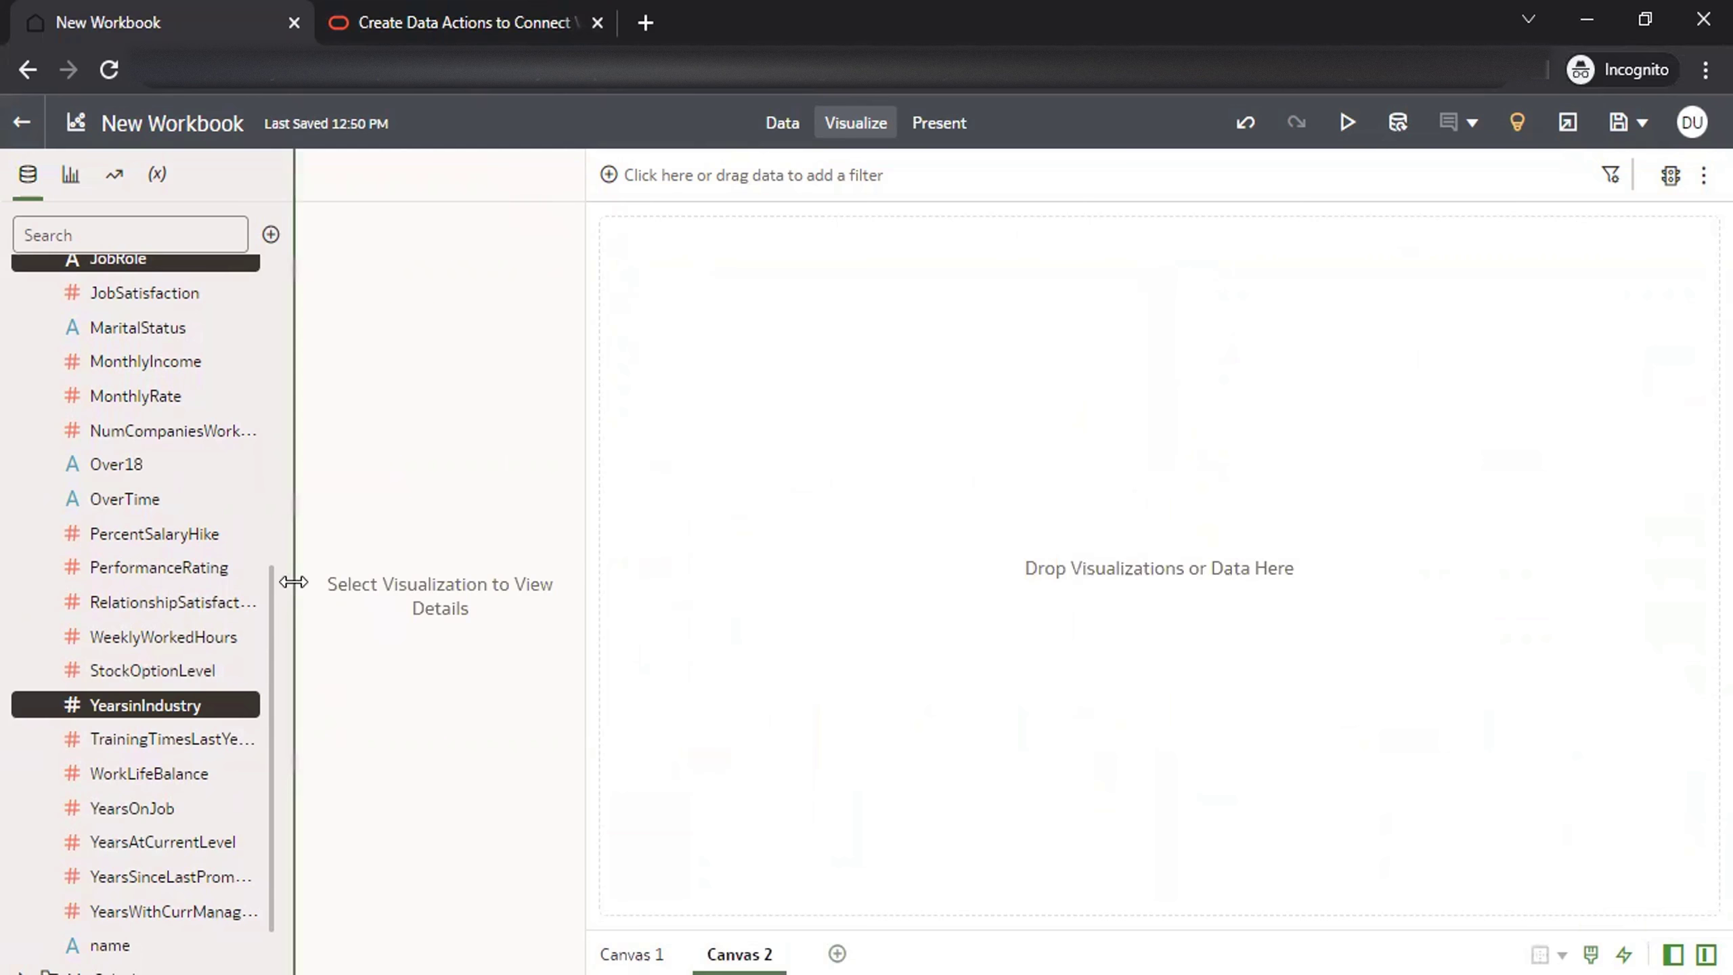
left_click_drag(269, 575, 255, 312)
double_click(149, 518)
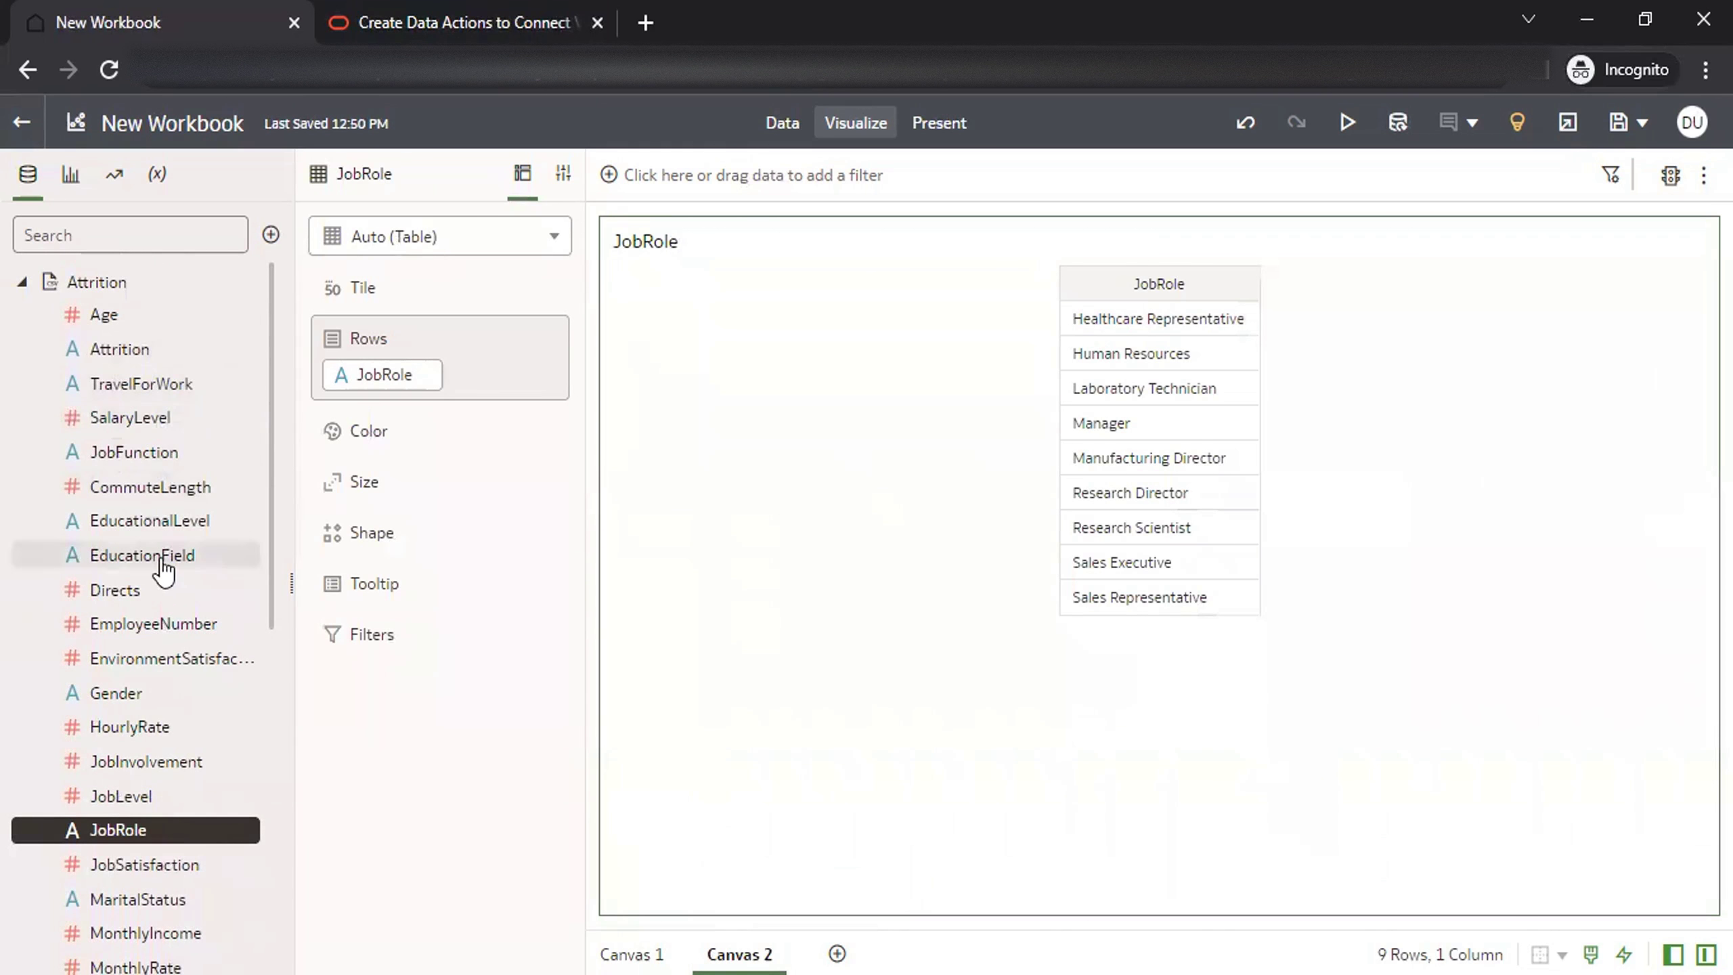
double_click(203, 530)
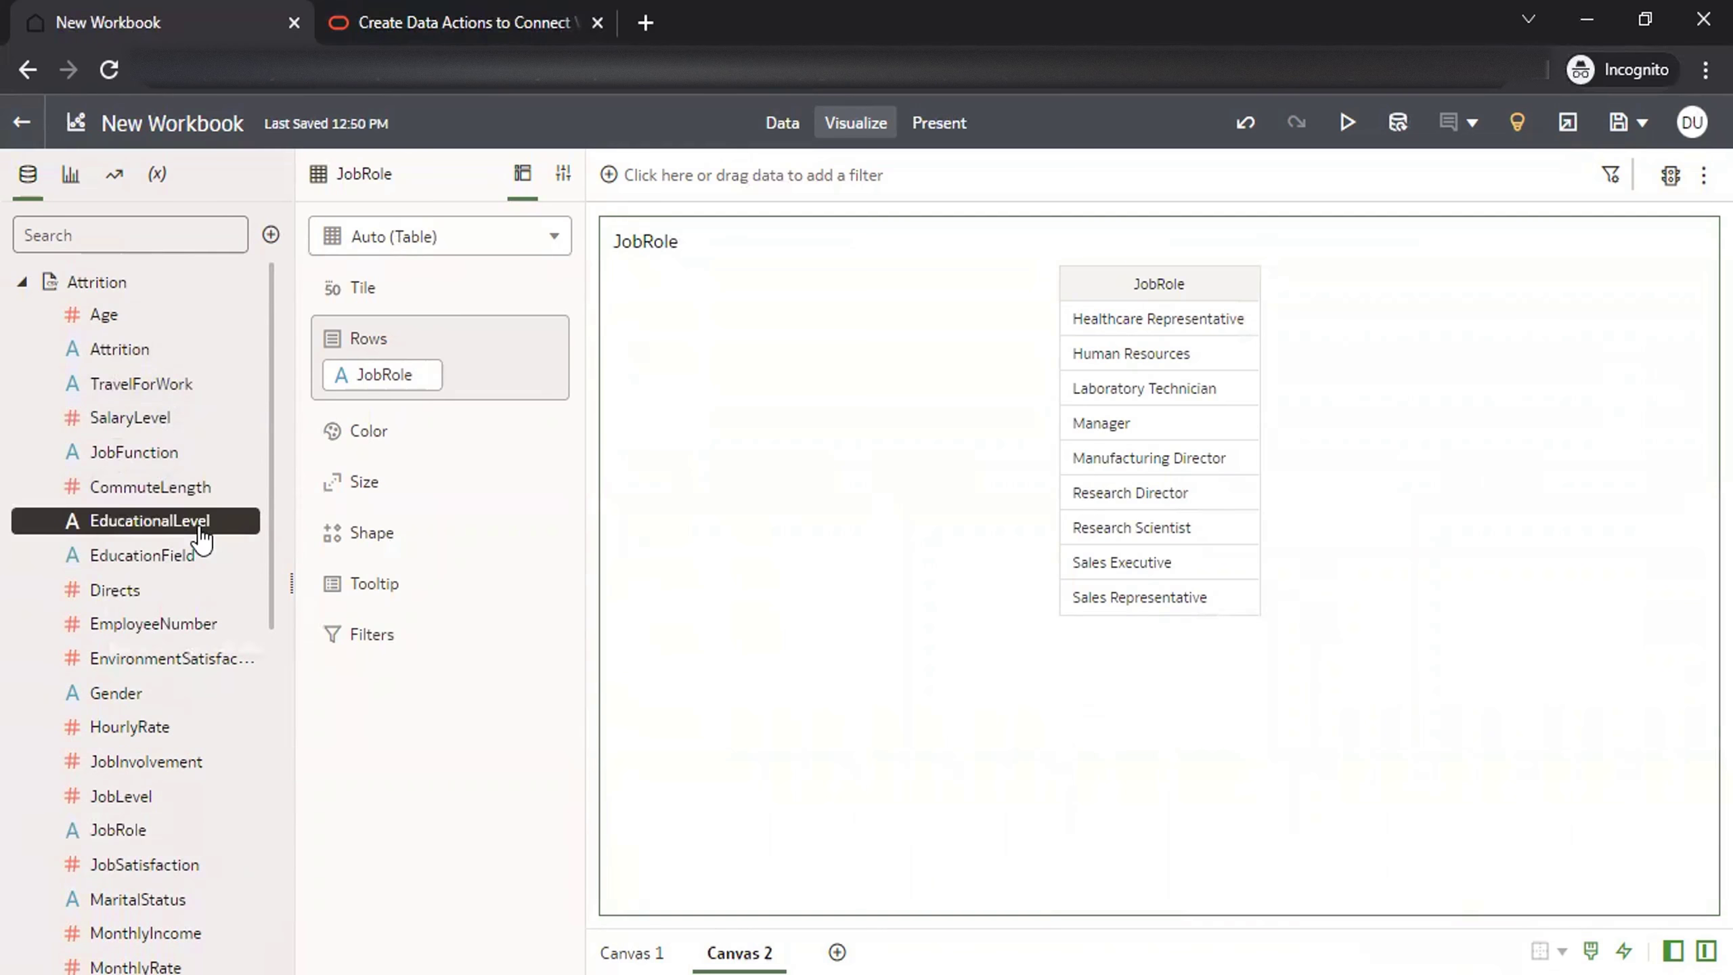
double_click(226, 558)
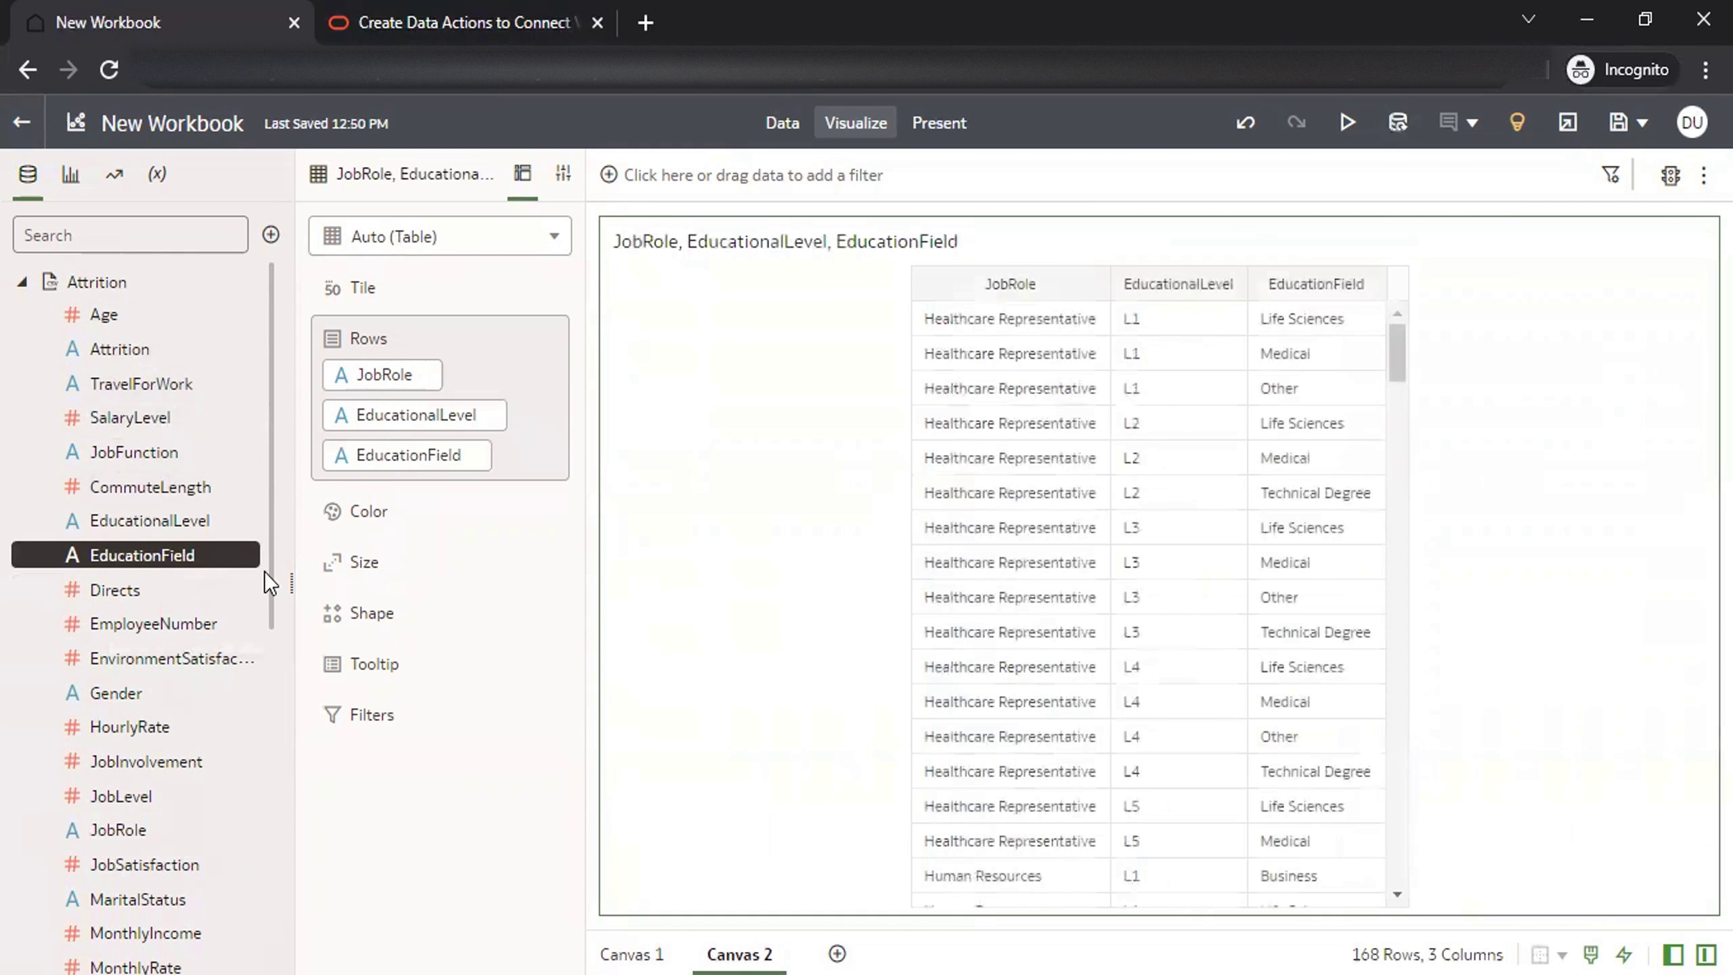
scroll(269, 591, "down", 1)
left_click(137, 654)
double_click(137, 654)
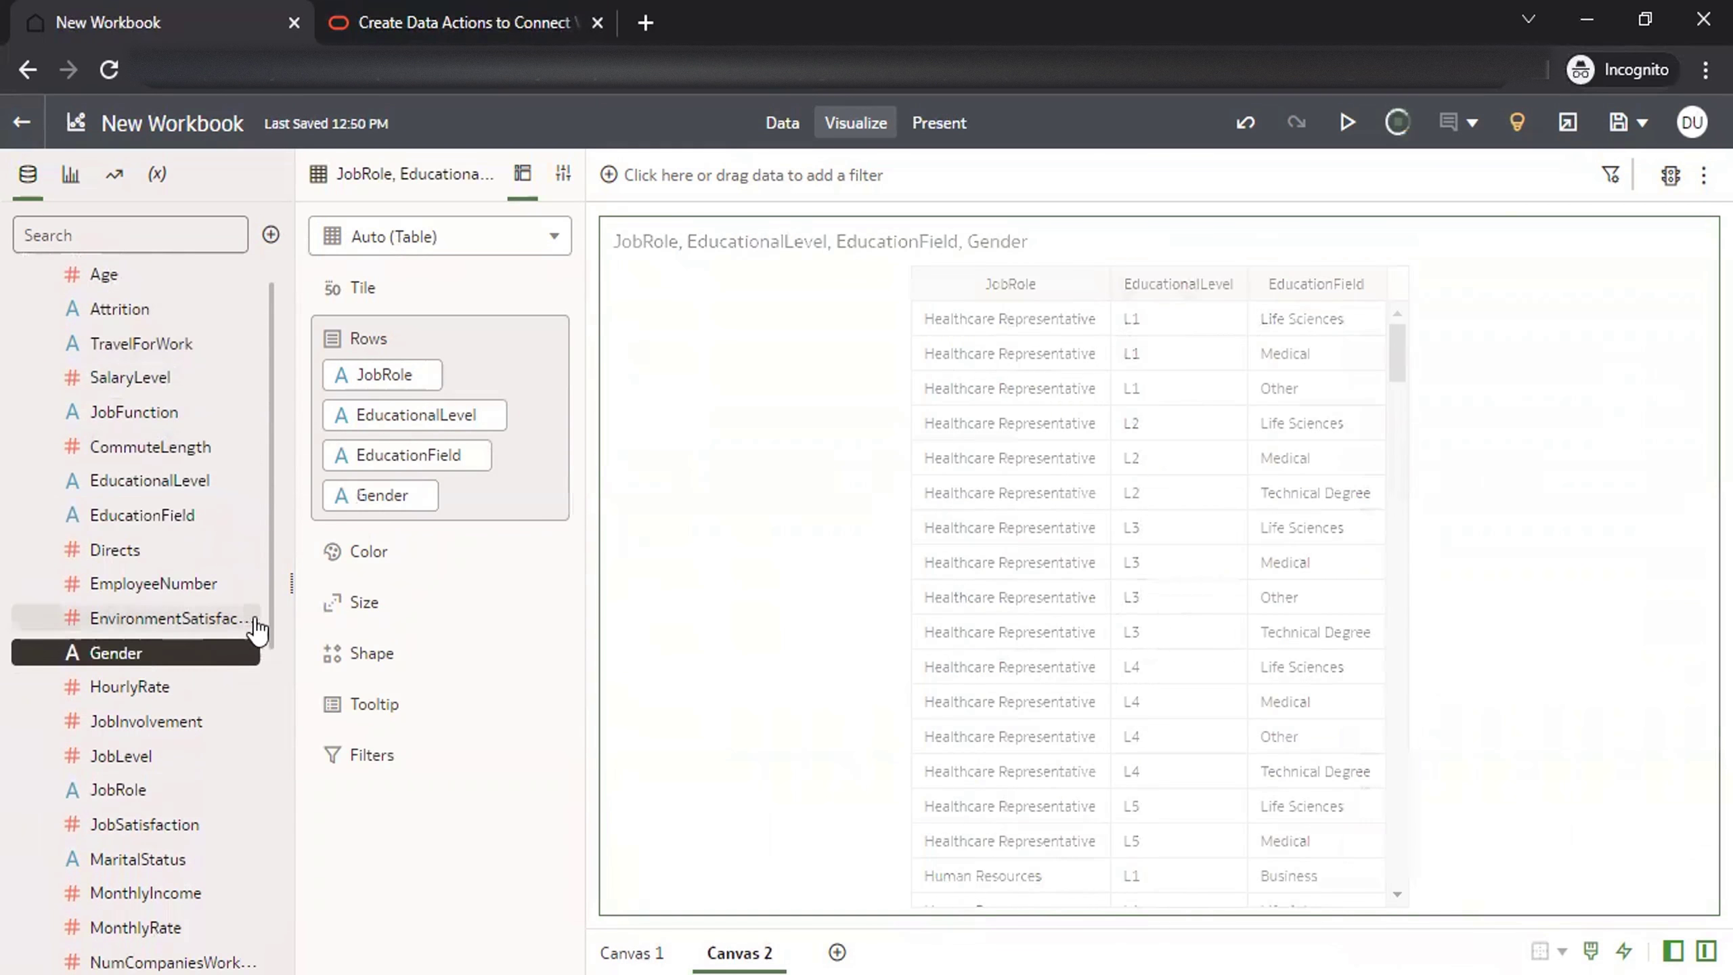
- Add YearsinIndustry and YearsOnJob to the Canvas 2 visualization and set its type to Table
left_click_drag(271, 630, 264, 891)
double_click(174, 745)
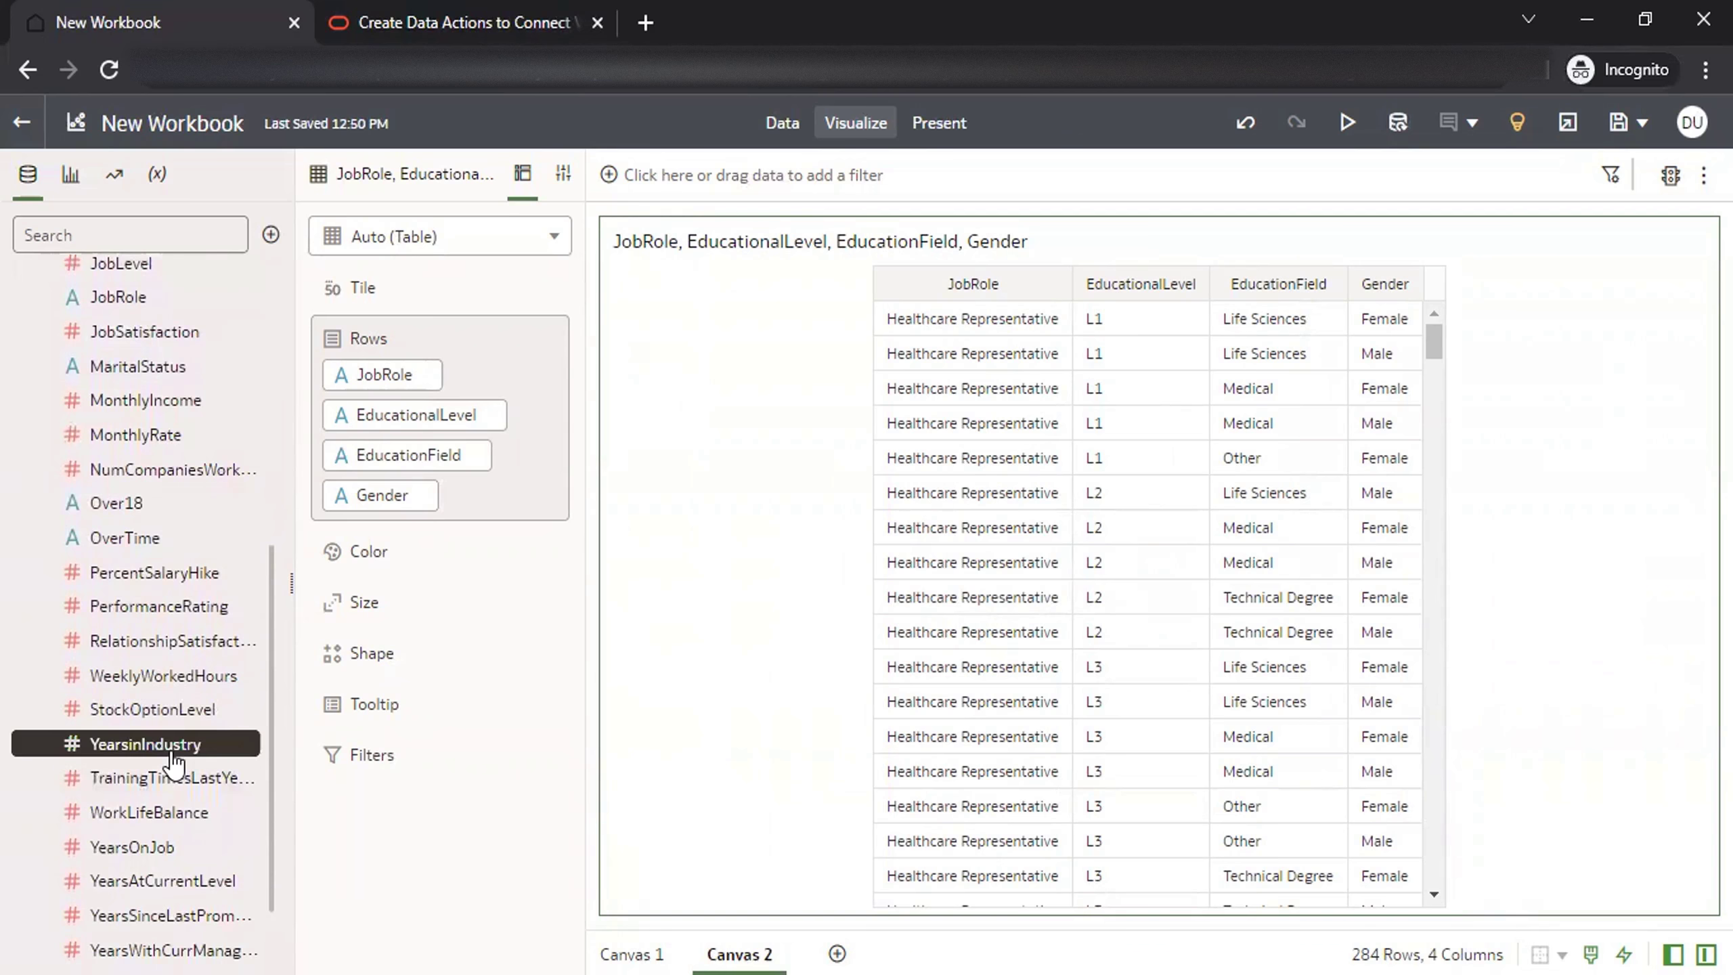
left_click(137, 846)
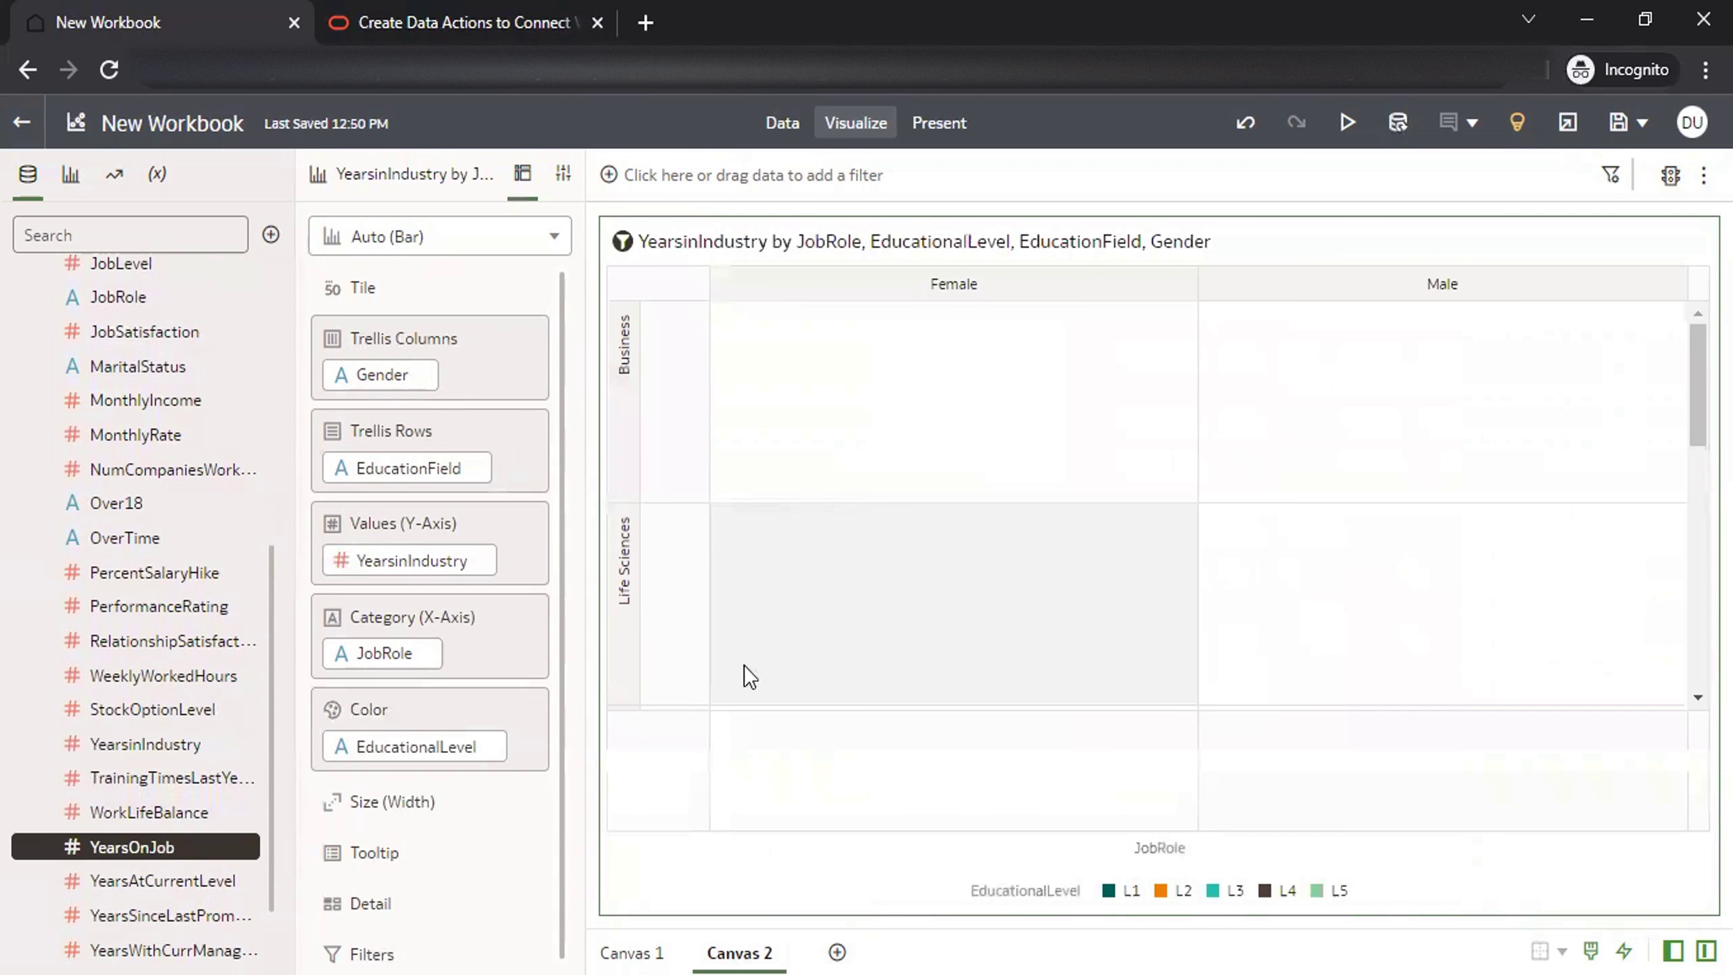
left_click(464, 237)
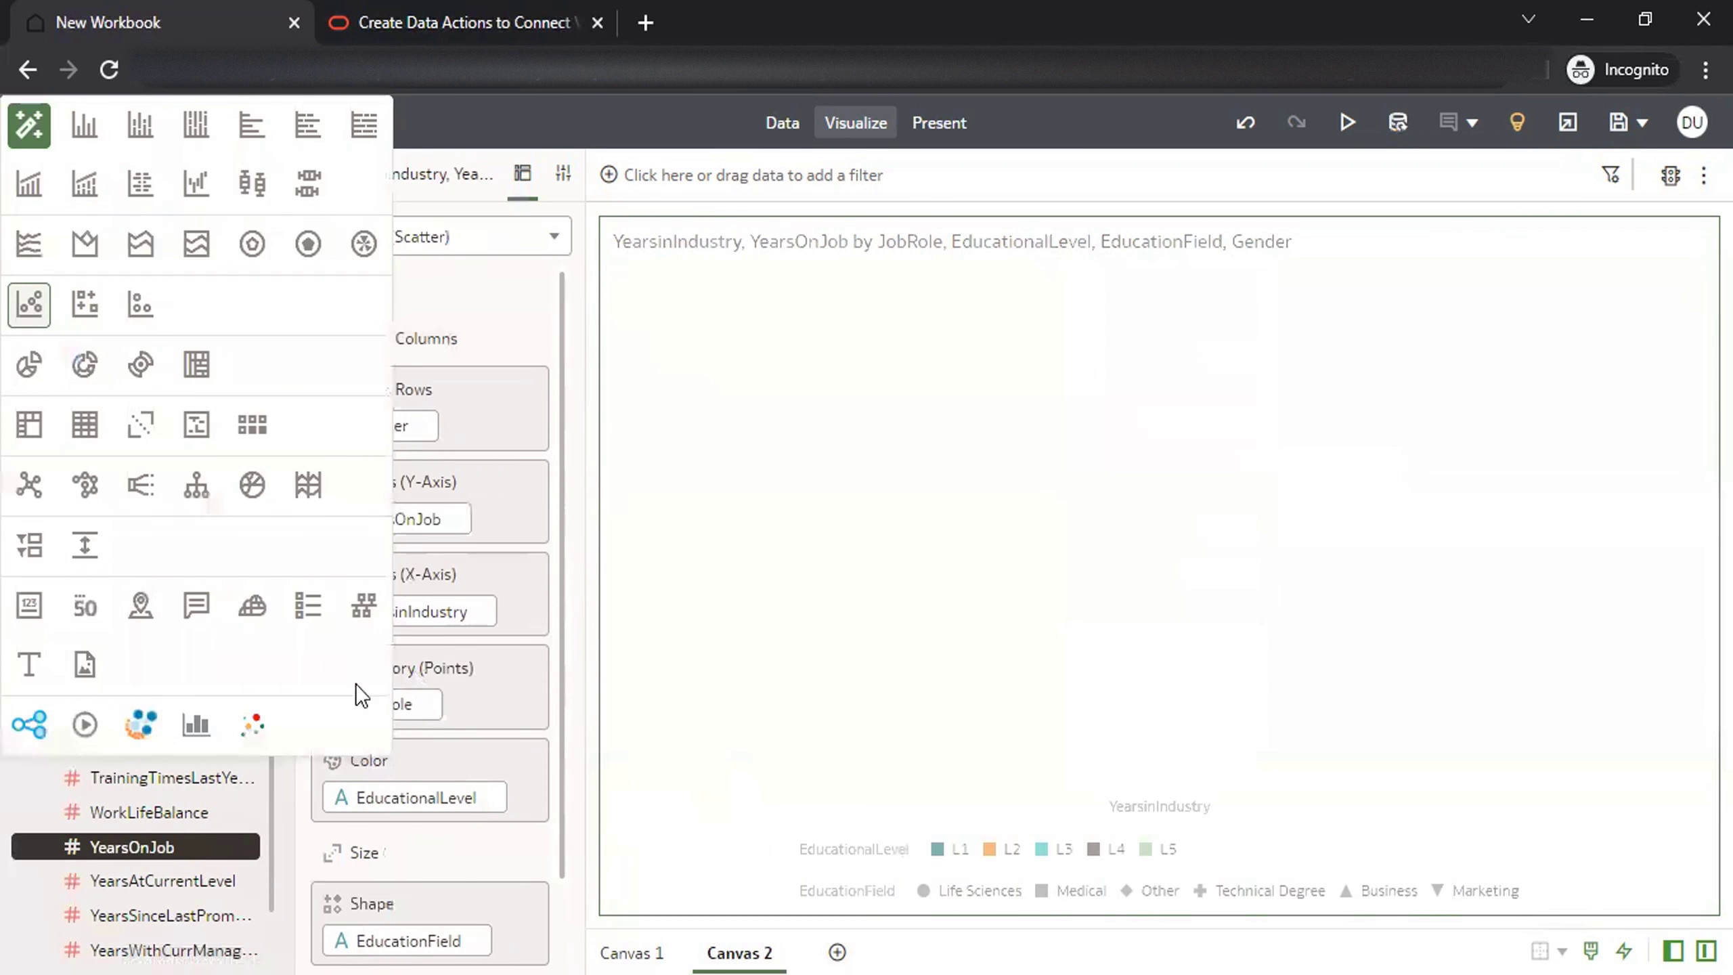
left_click(84, 426)
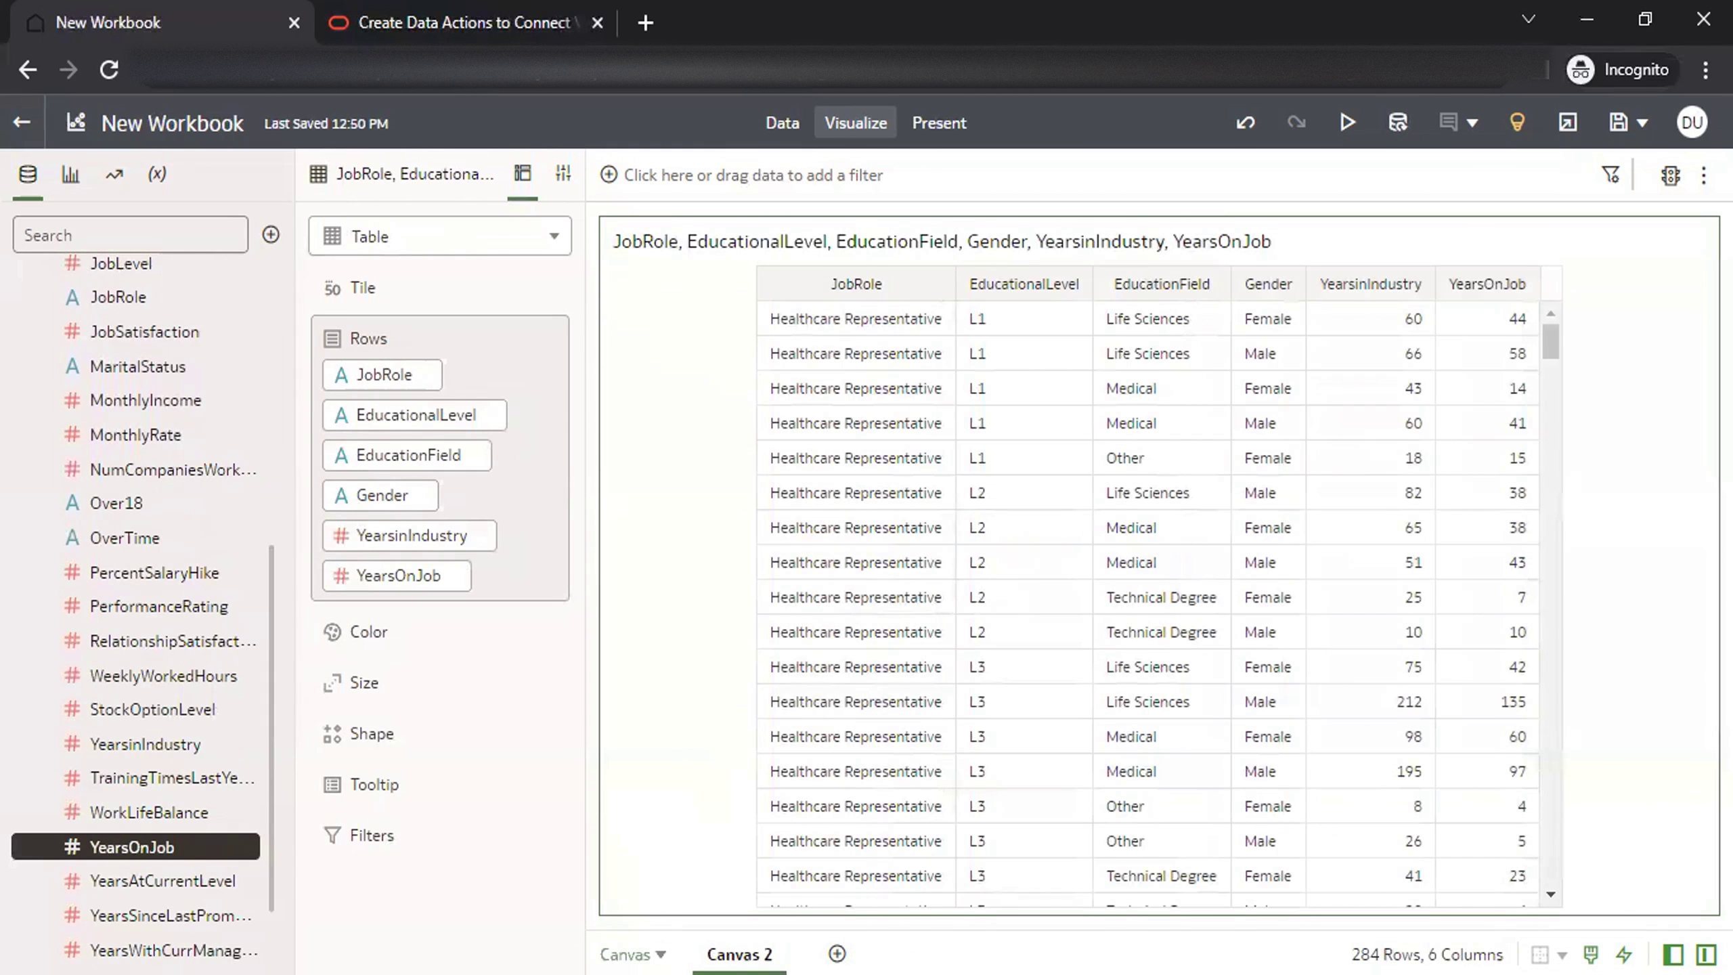
- From Canvas 1, create a data action named Demo with the type Analytics Link
left_click(633, 954)
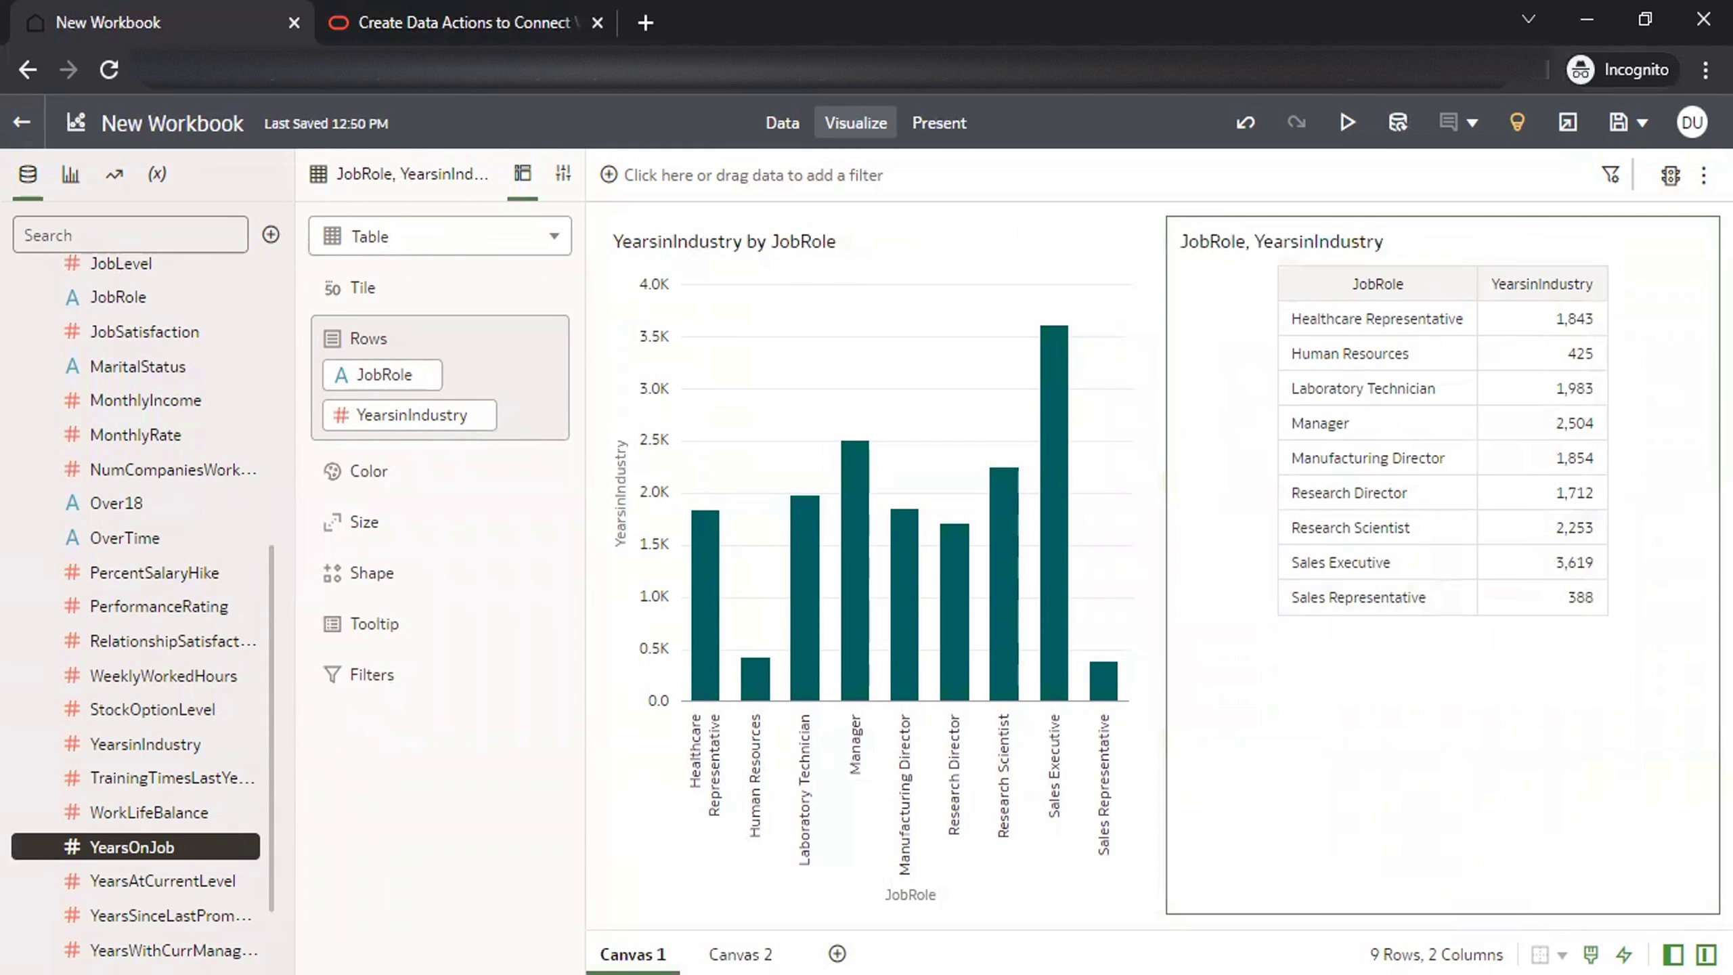
left_click(1705, 175)
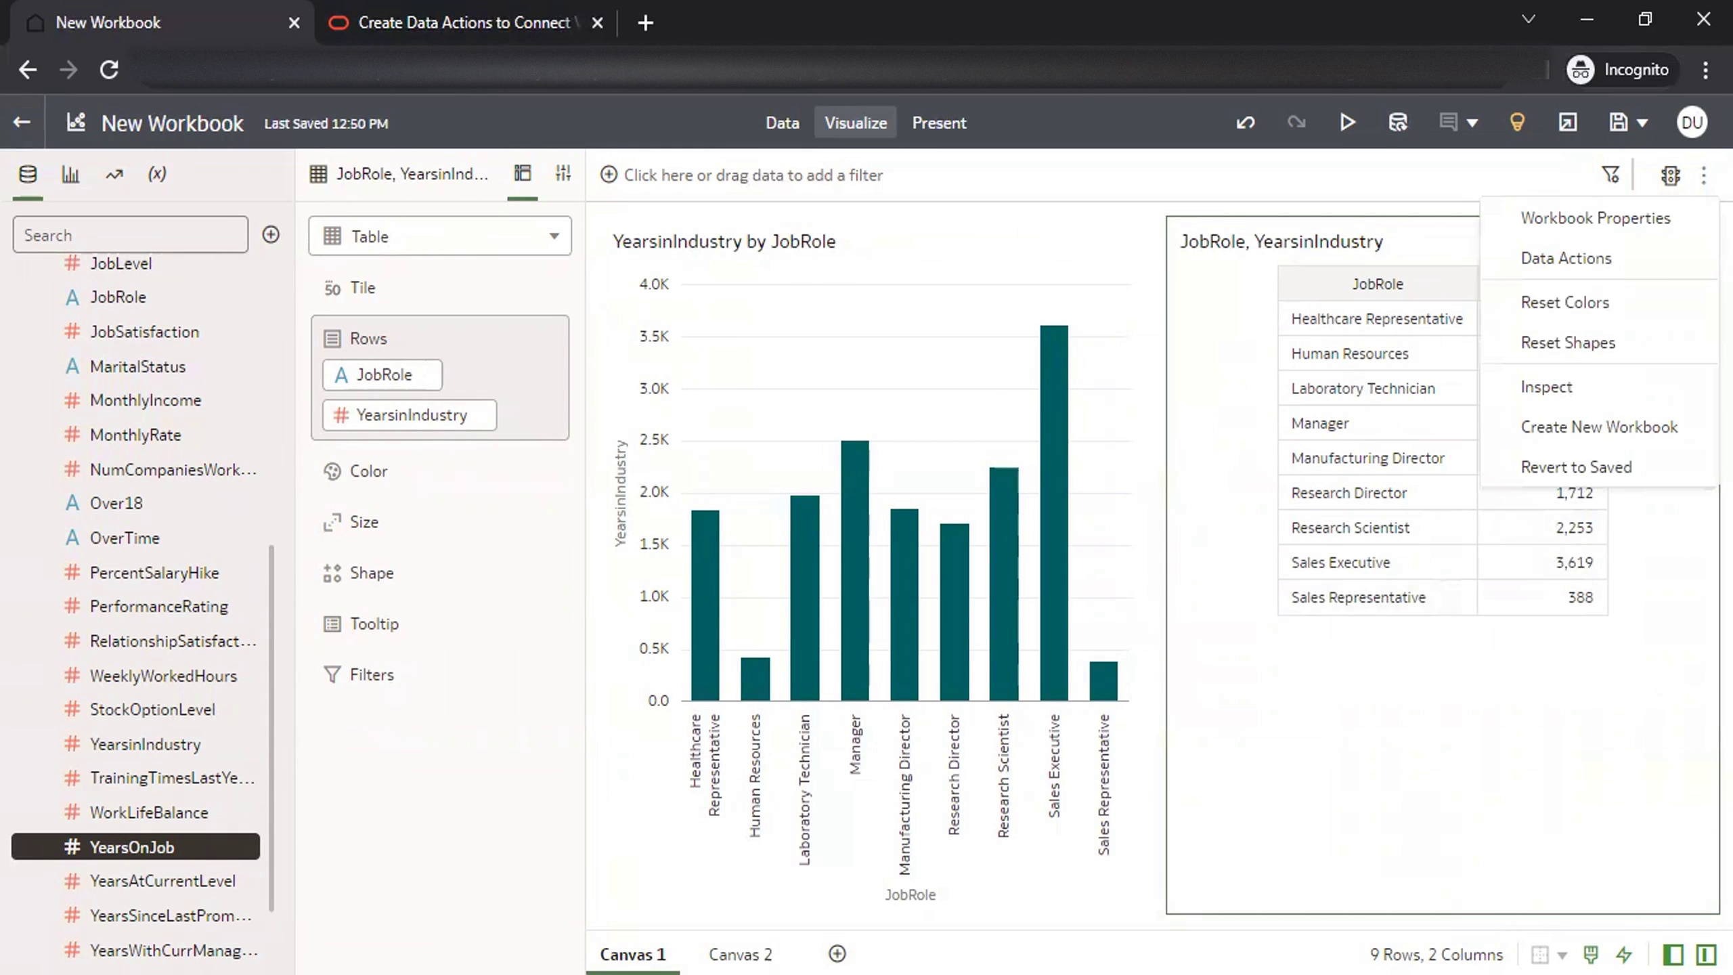
left_click(1618, 262)
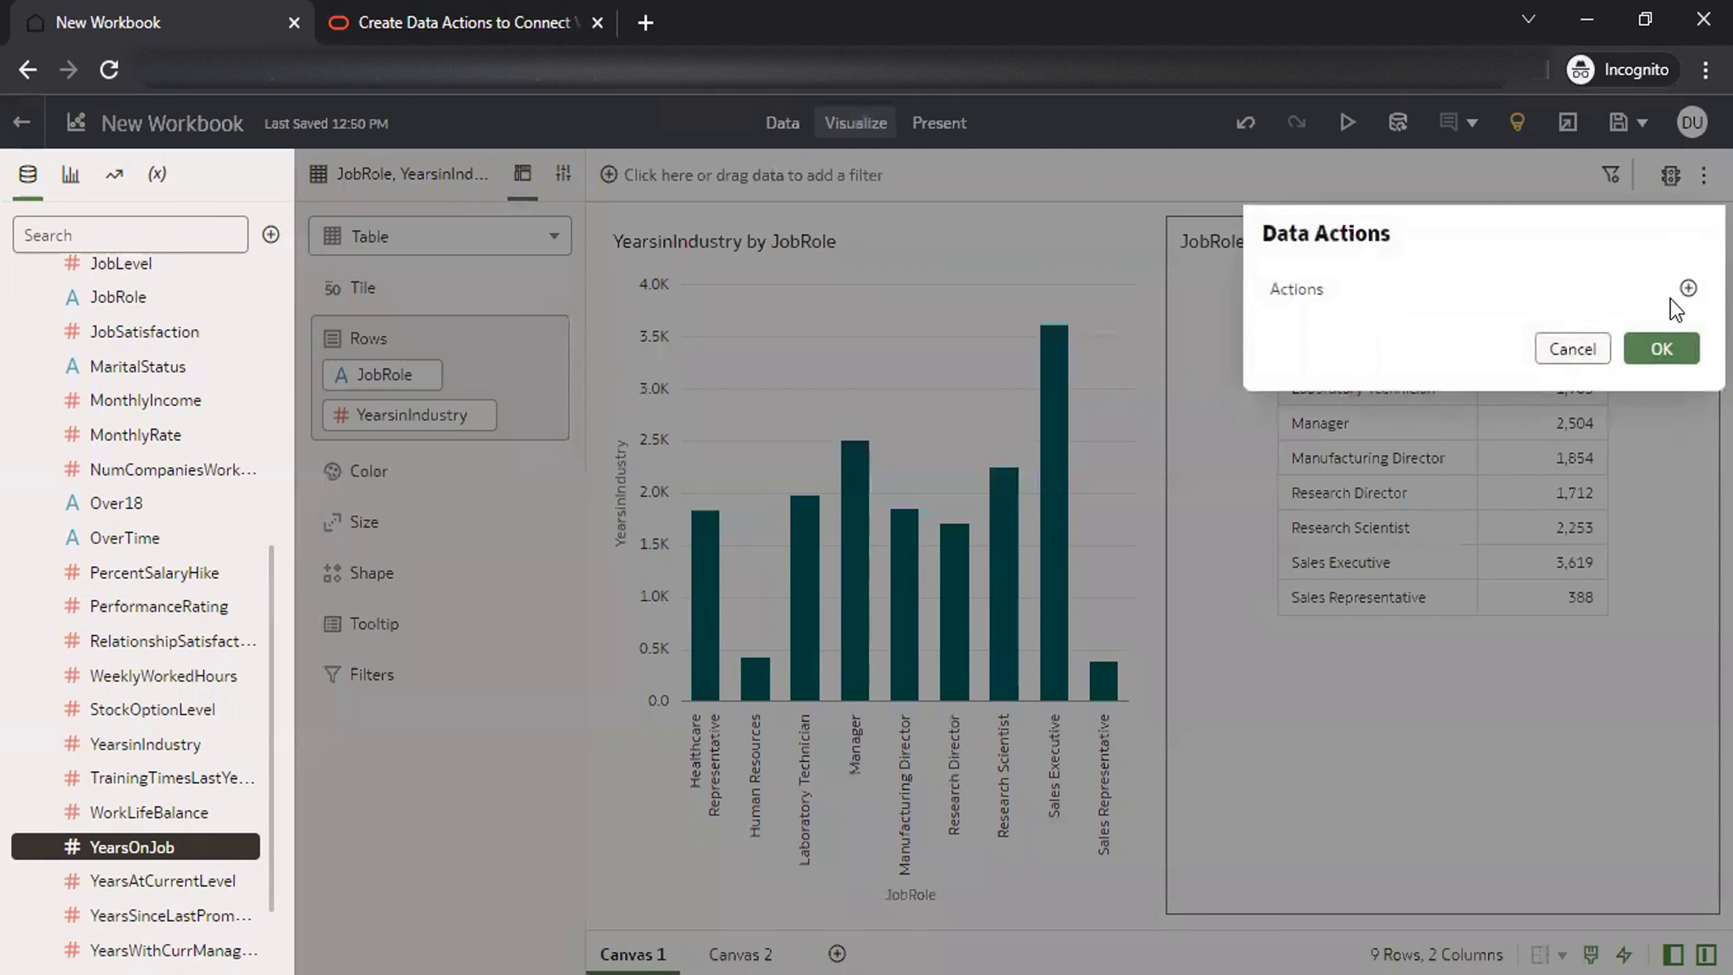
left_click(1689, 288)
left_click_drag(1604, 391, 1490, 395)
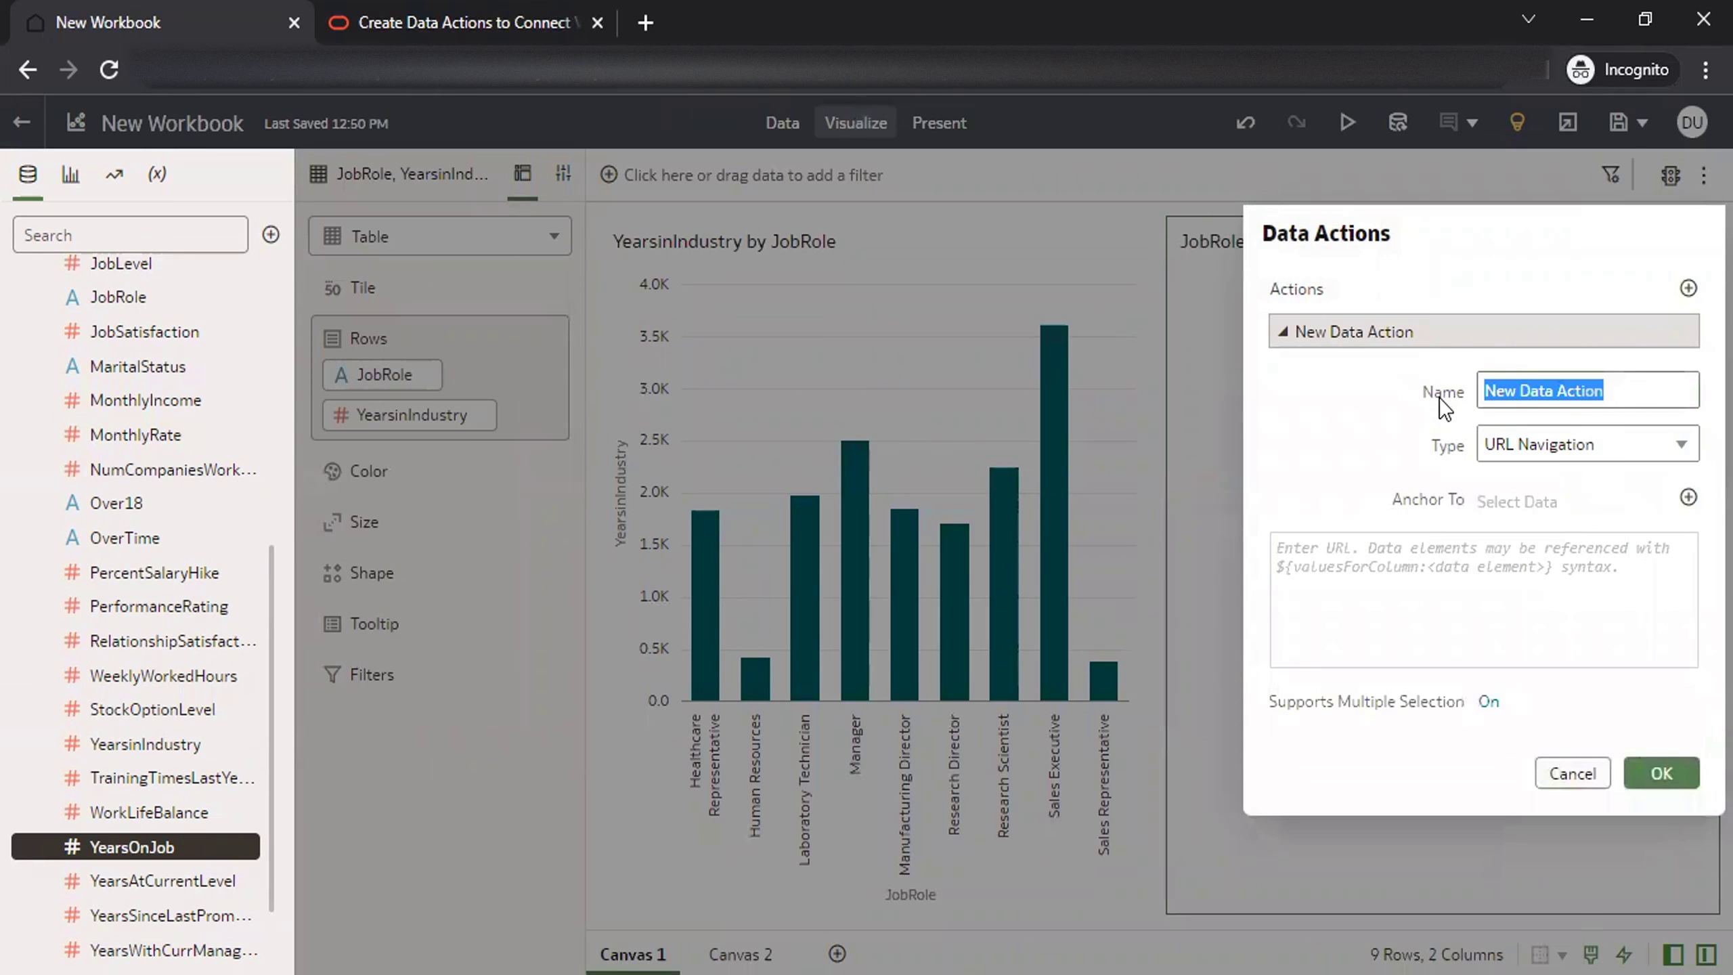
type("Demo")
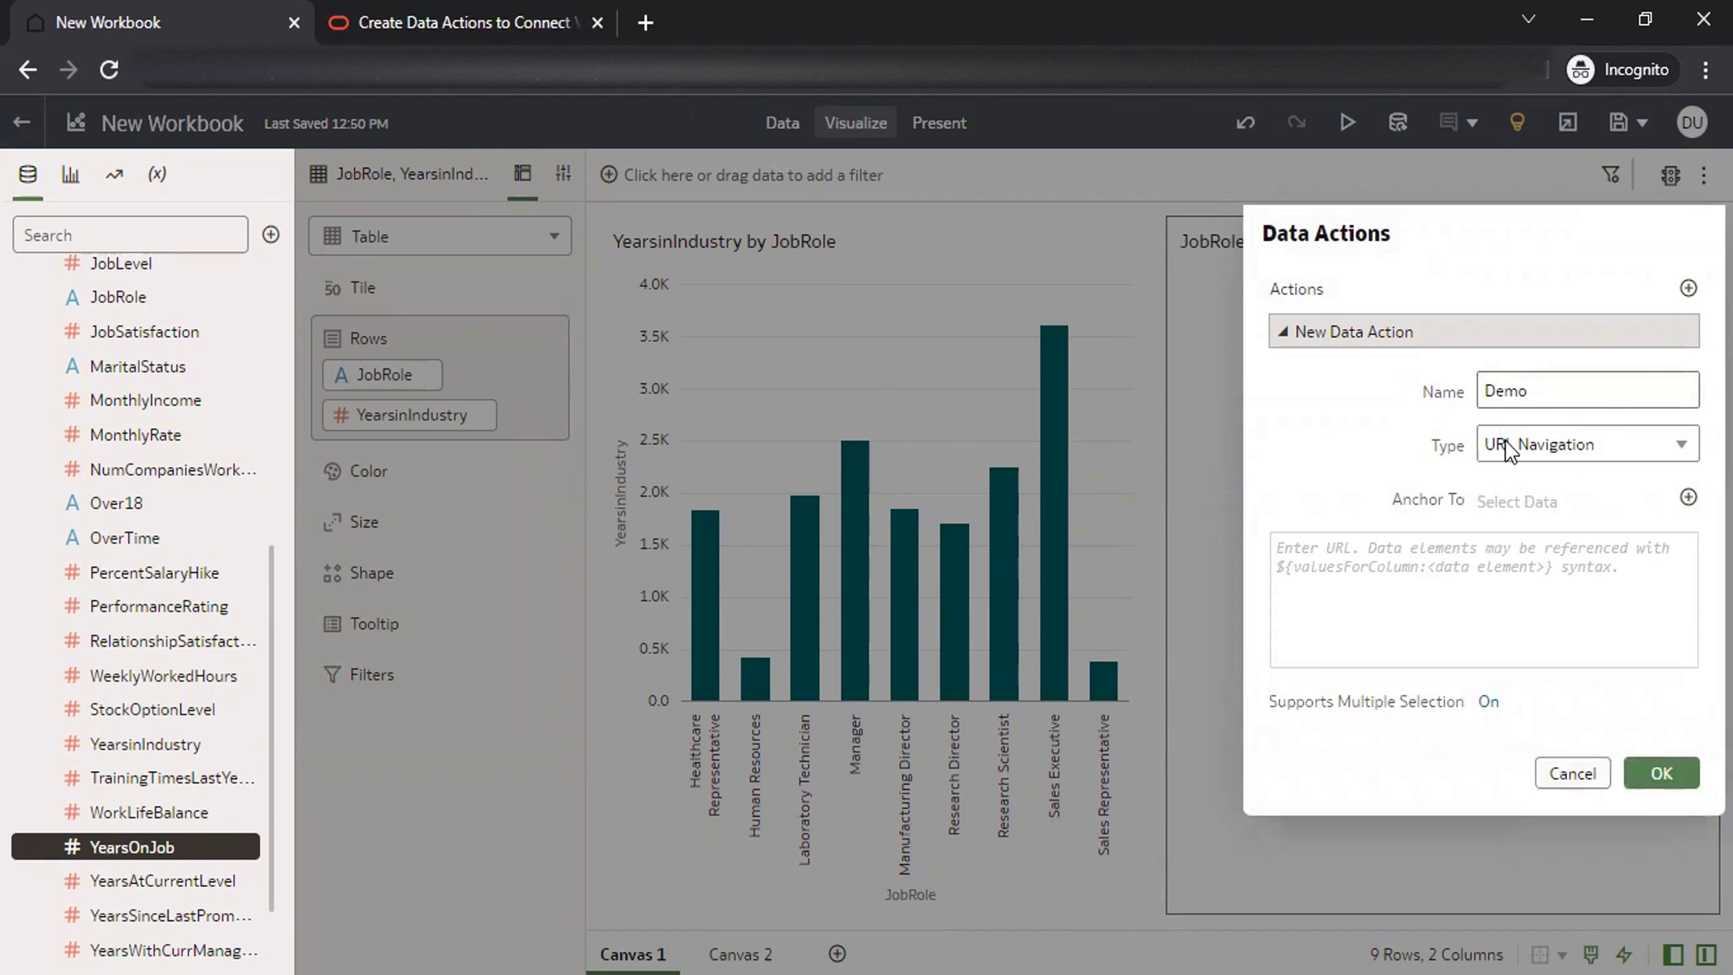
left_click(1506, 443)
left_click(1546, 538)
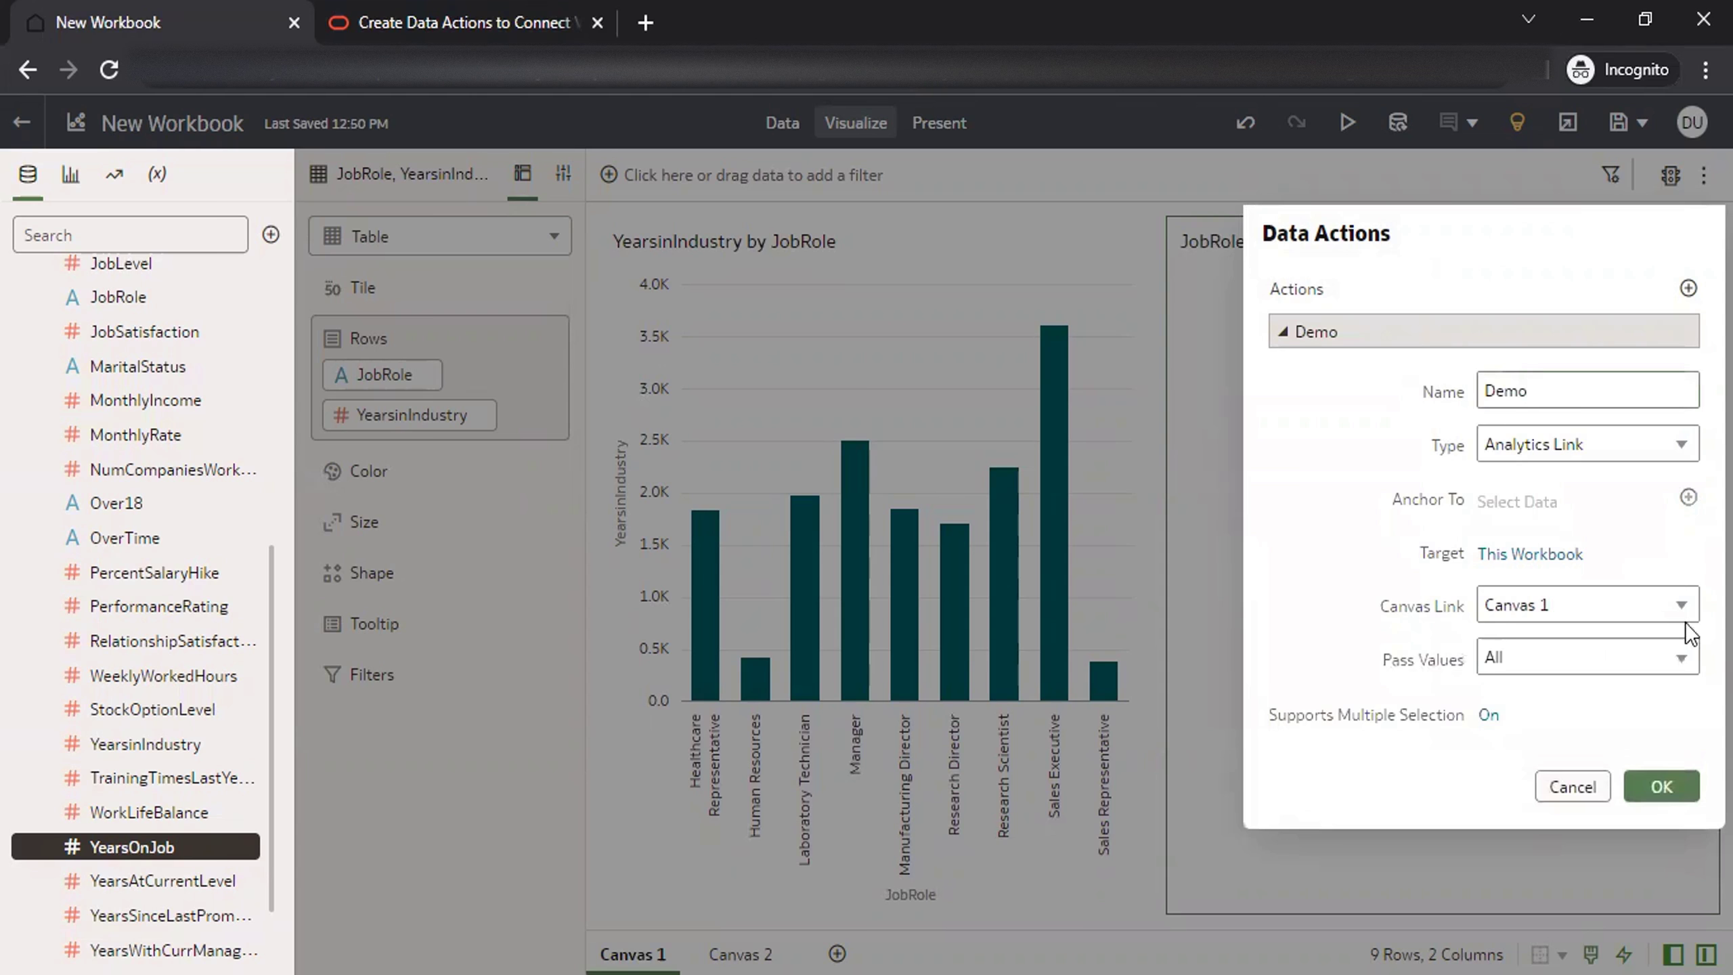
- Anchor the Demo data action to the JobRole column
left_click_drag(1671, 604, 1675, 686)
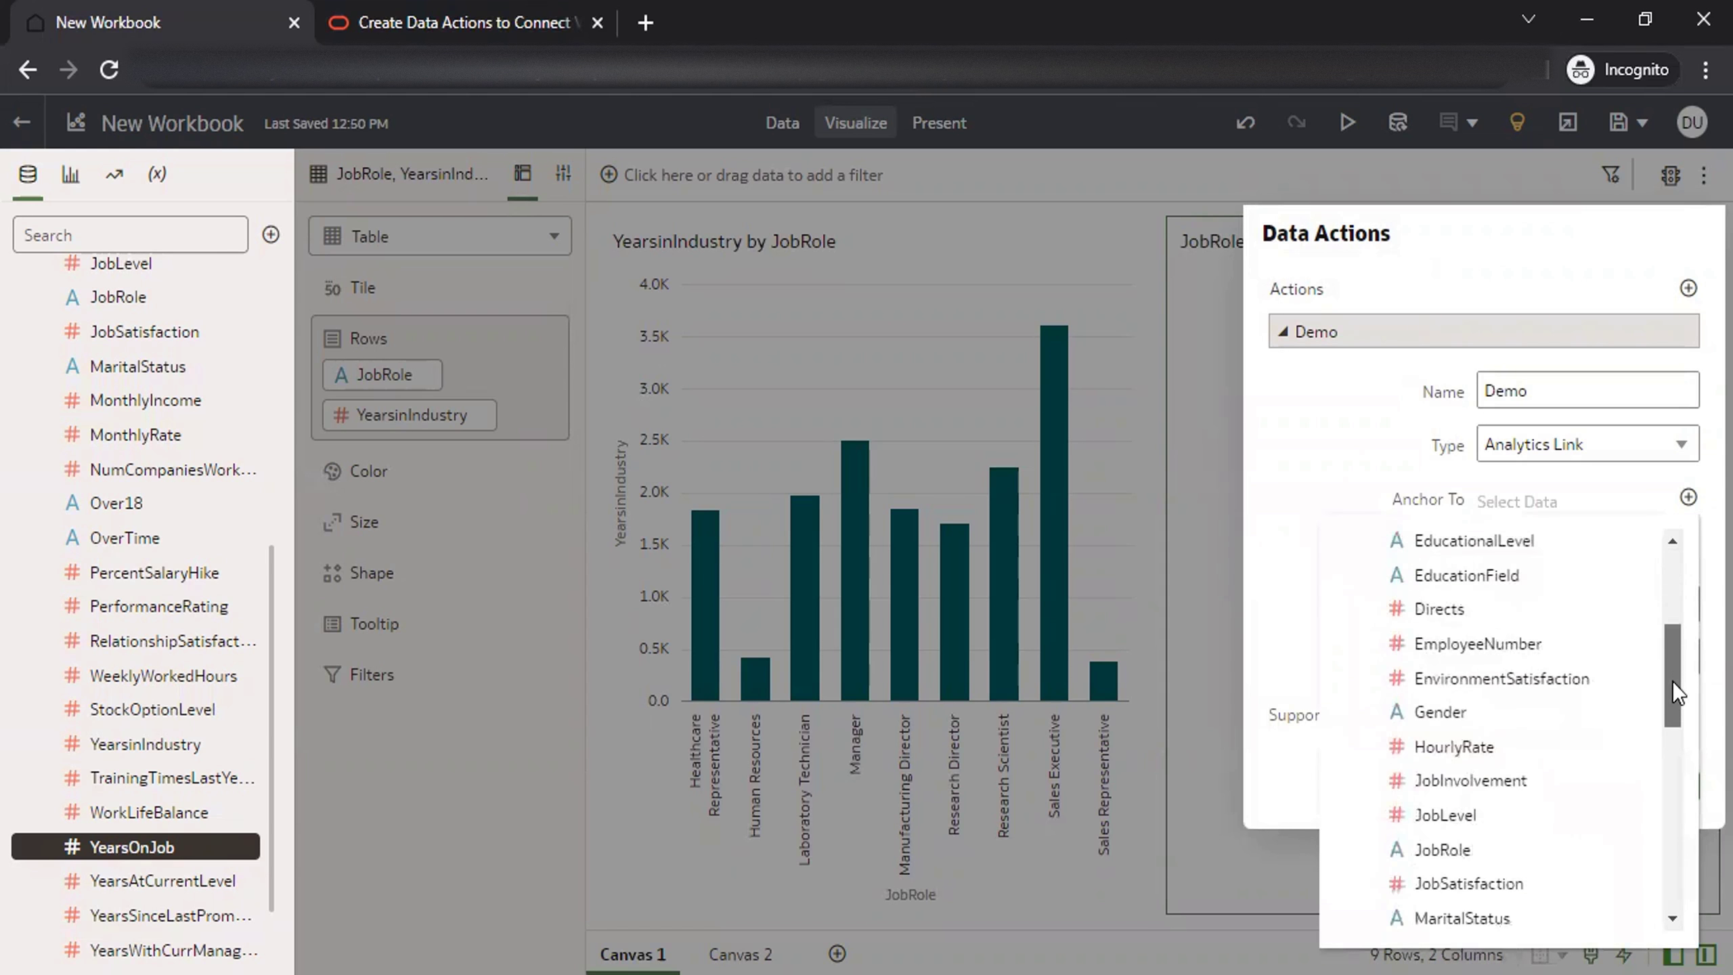
left_click(1467, 847)
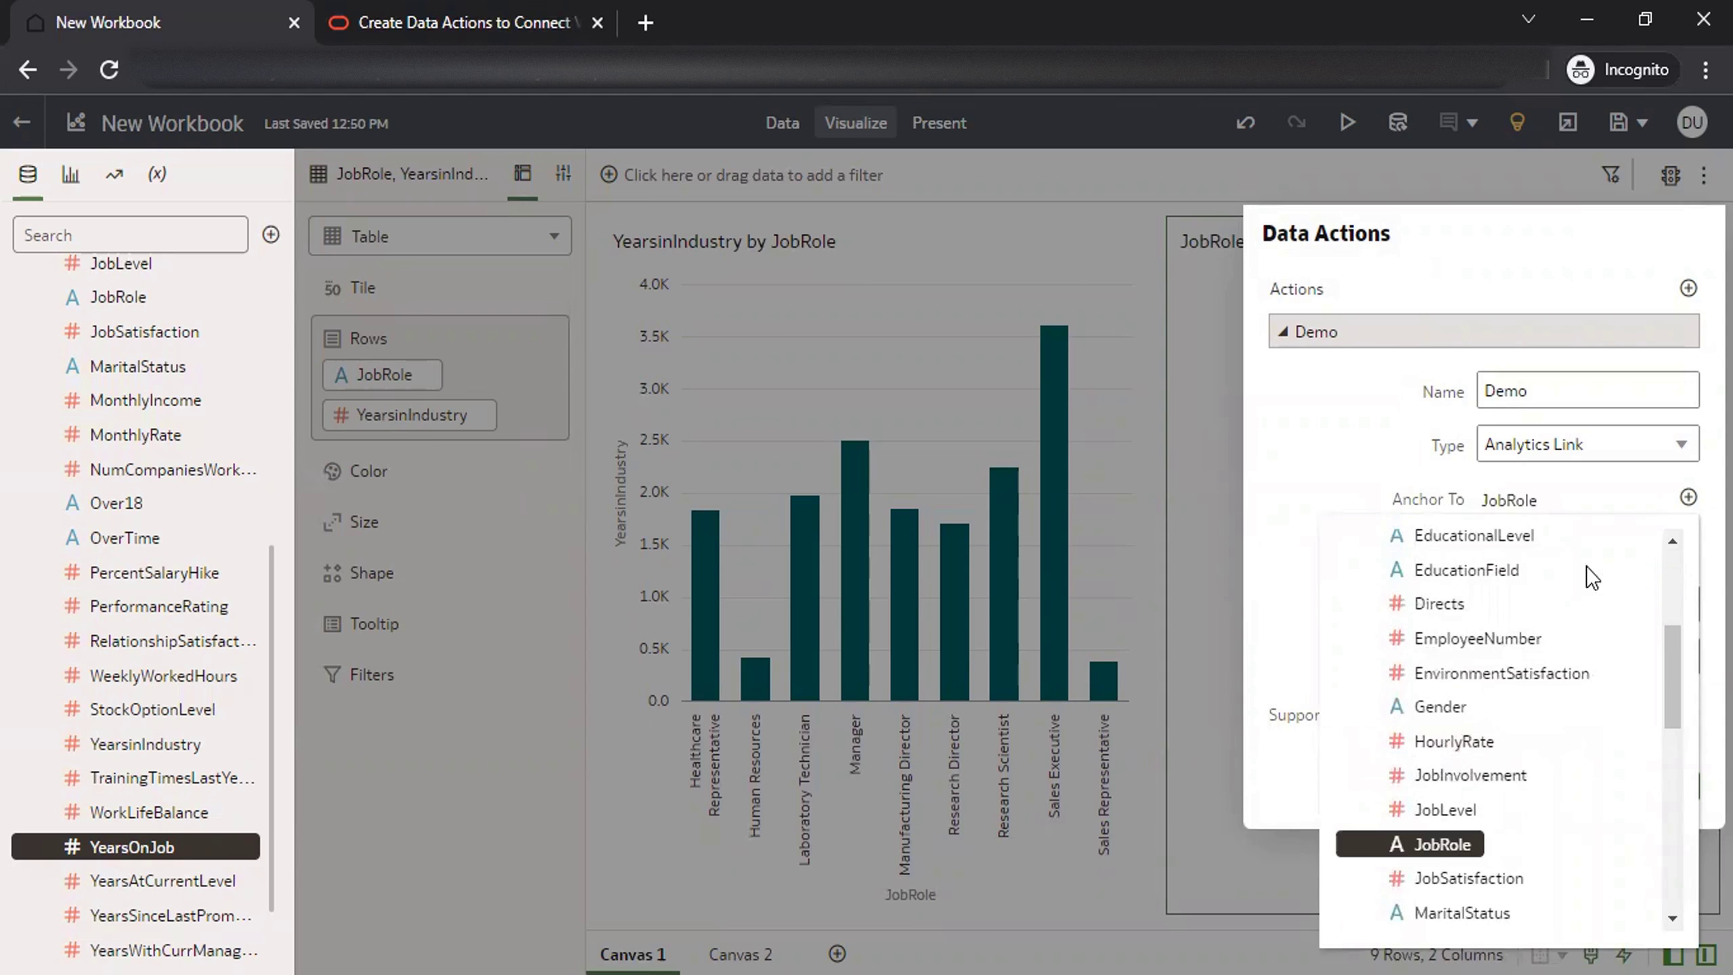
left_click(1300, 498)
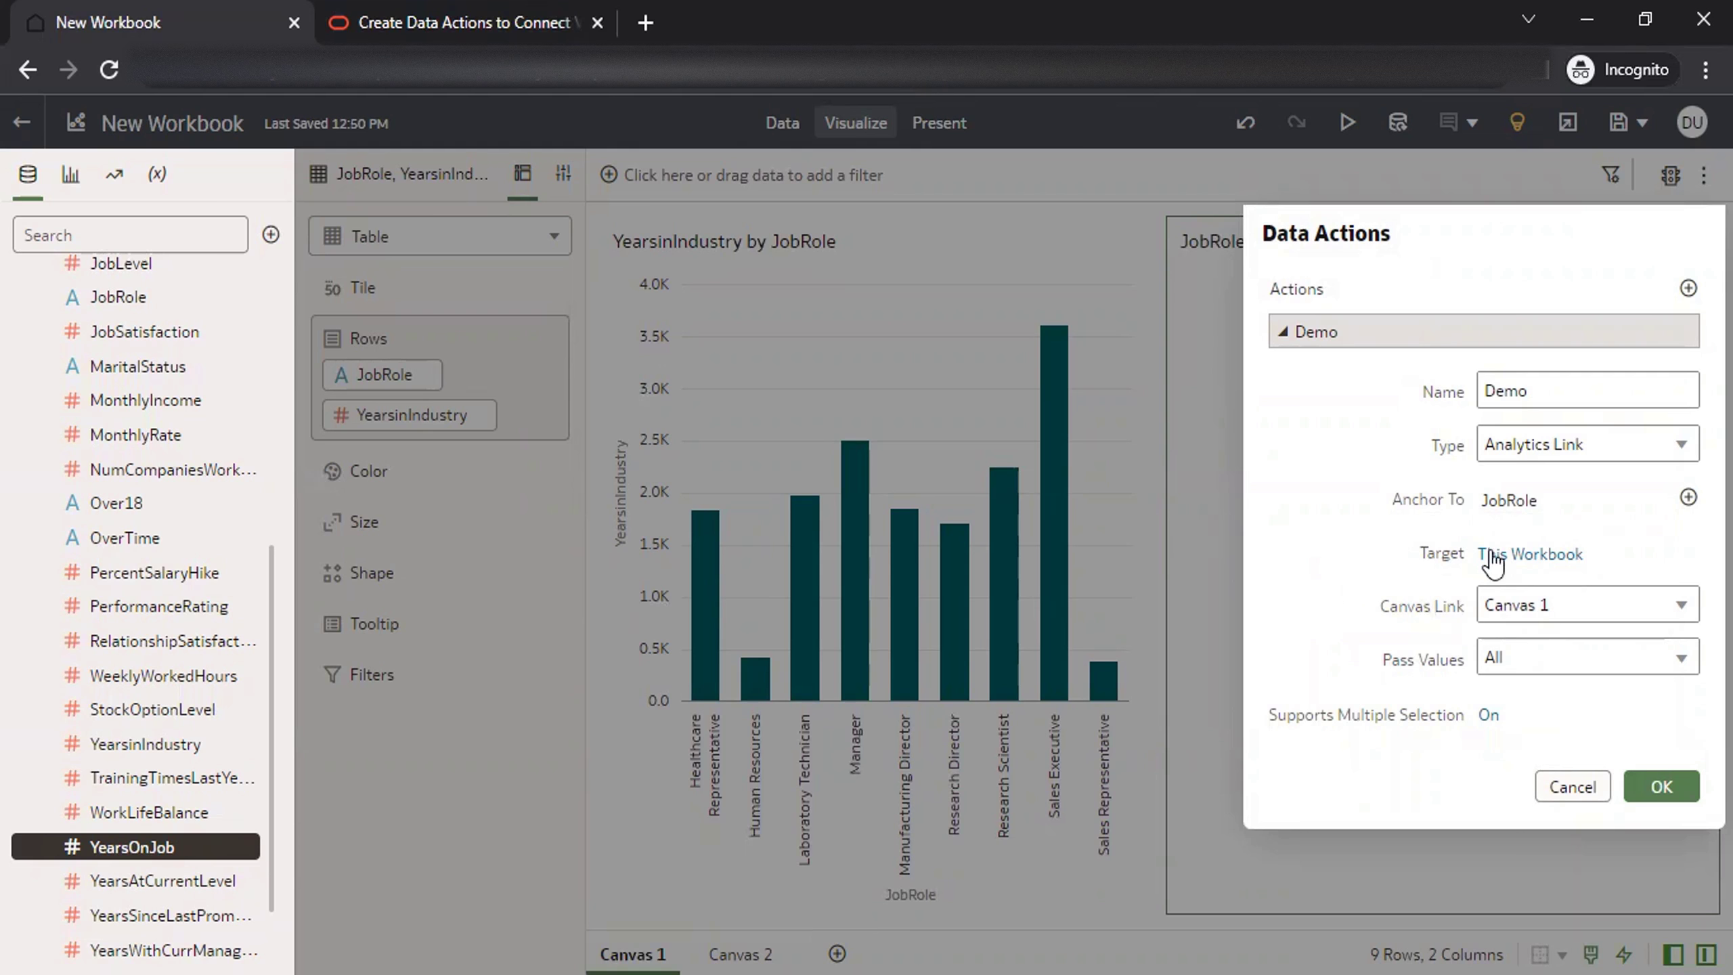
- Link the Demo action to Canvas 2, pass only Anchor Data, and save the action
left_click(1556, 613)
left_click(1518, 682)
left_click(1547, 667)
left_click(1521, 736)
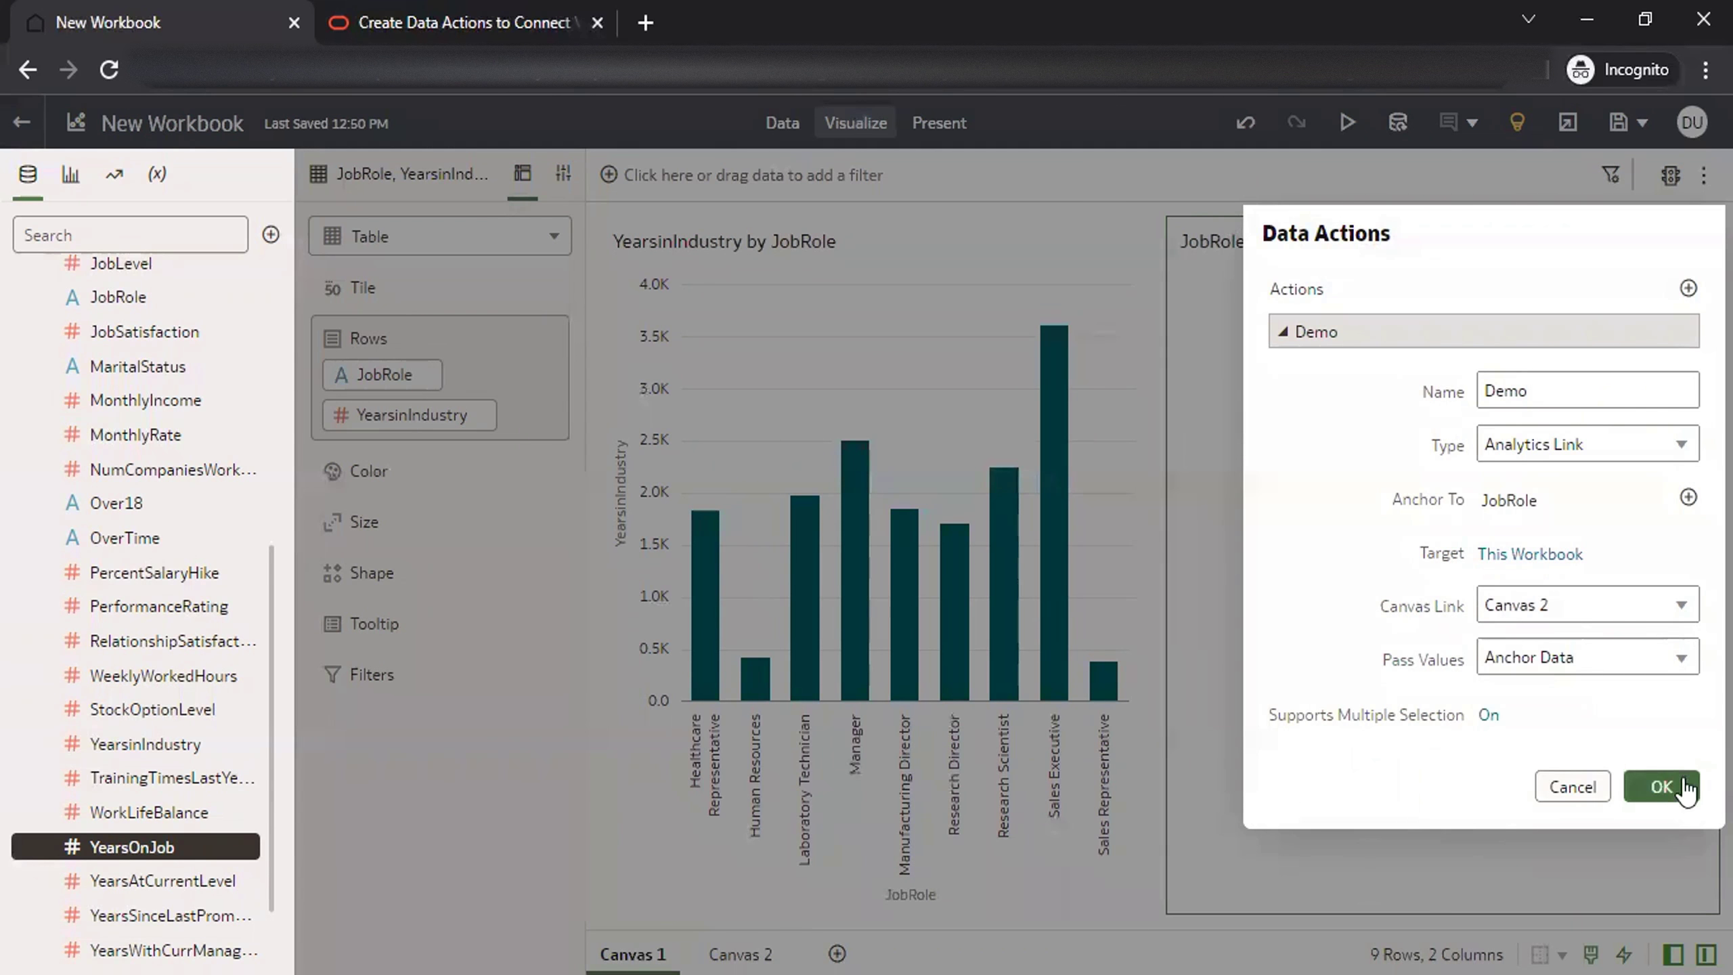
left_click(1661, 787)
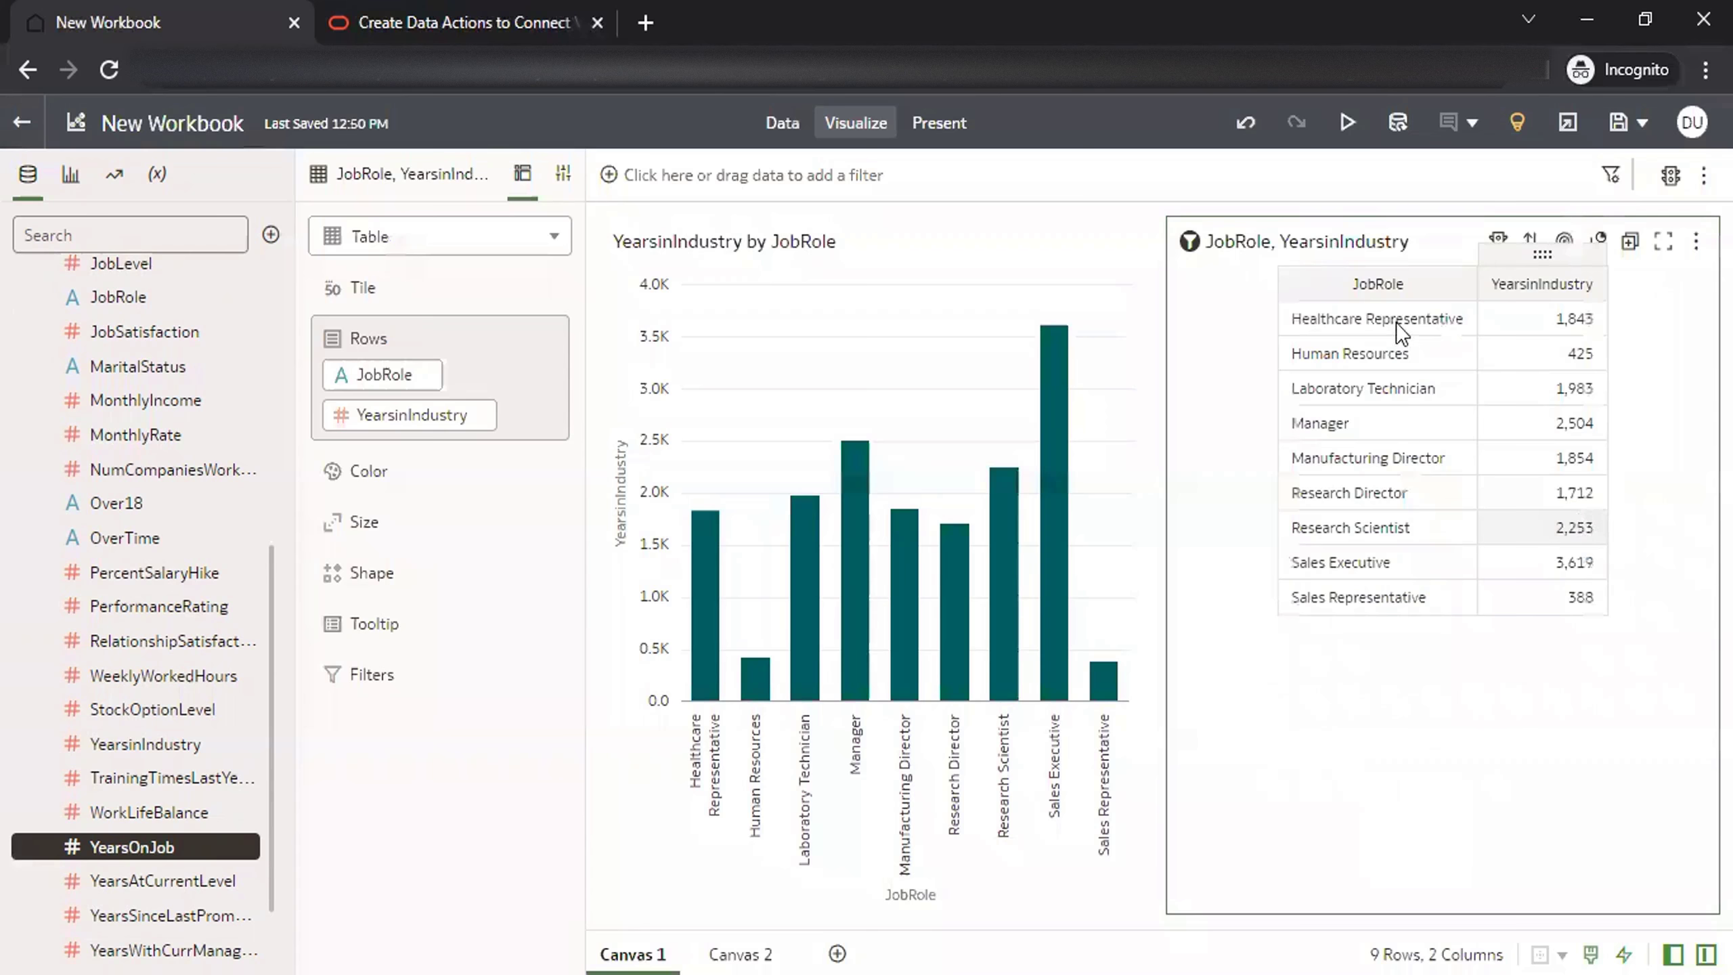
- Run the Demo data action on the table's Healthcare Representative row and look through the linked table on Canvas 2
right_click(1358, 319)
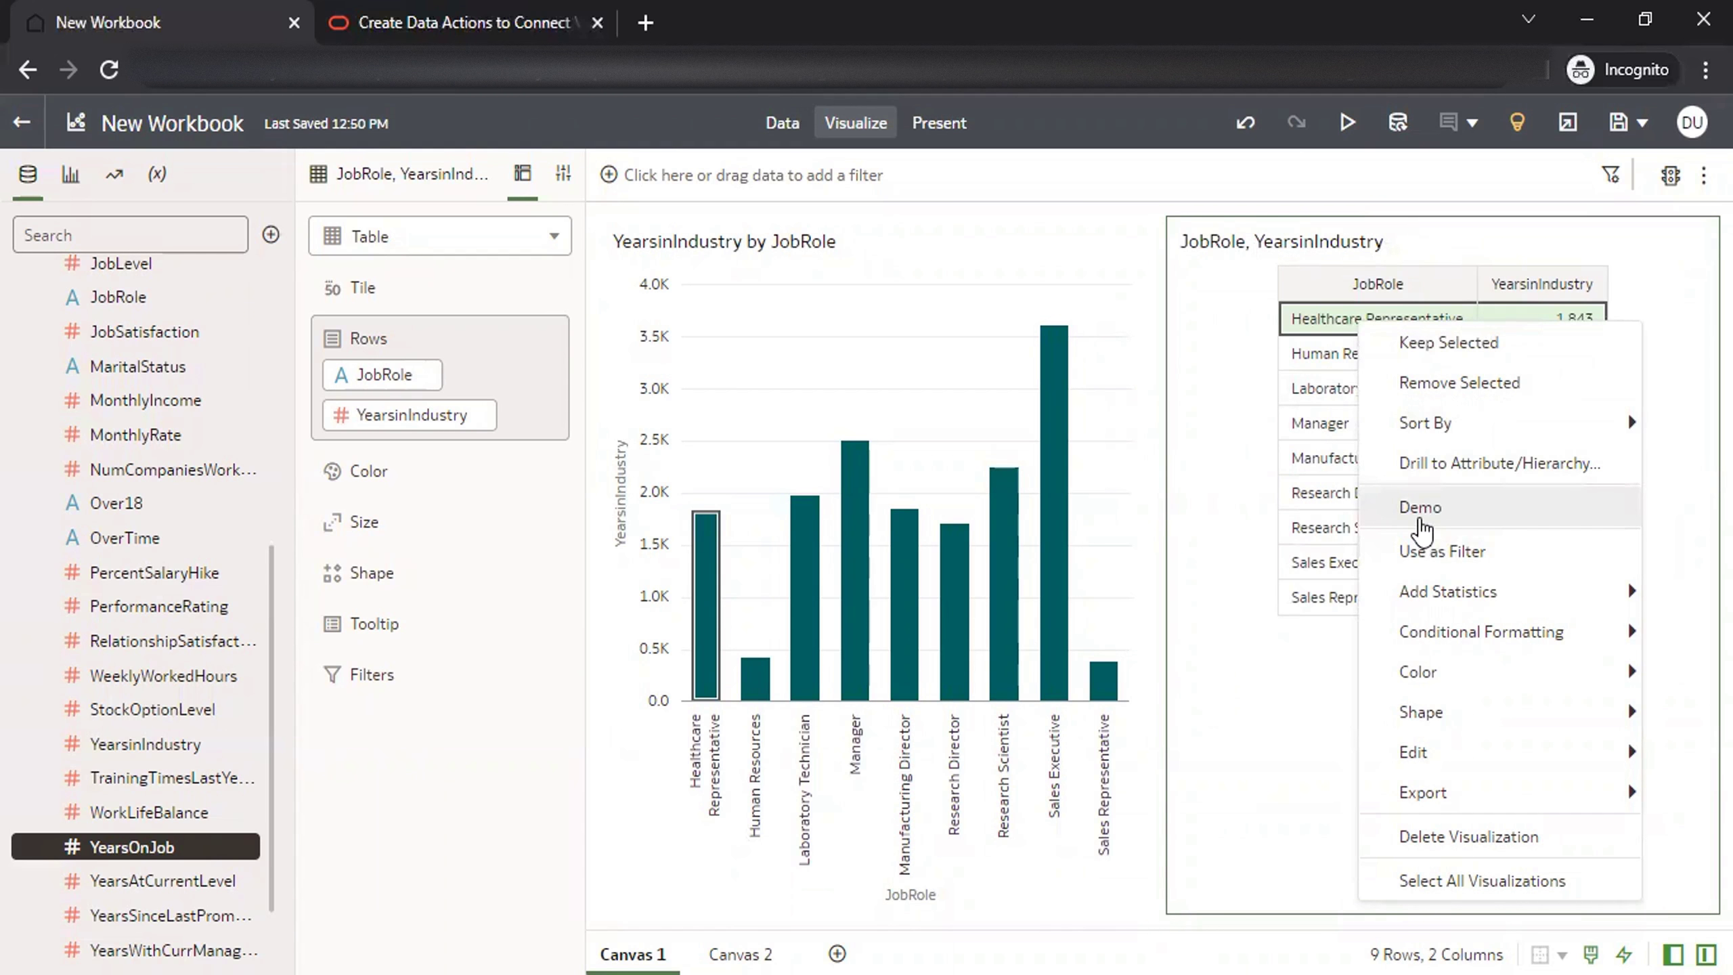
left_click(1419, 517)
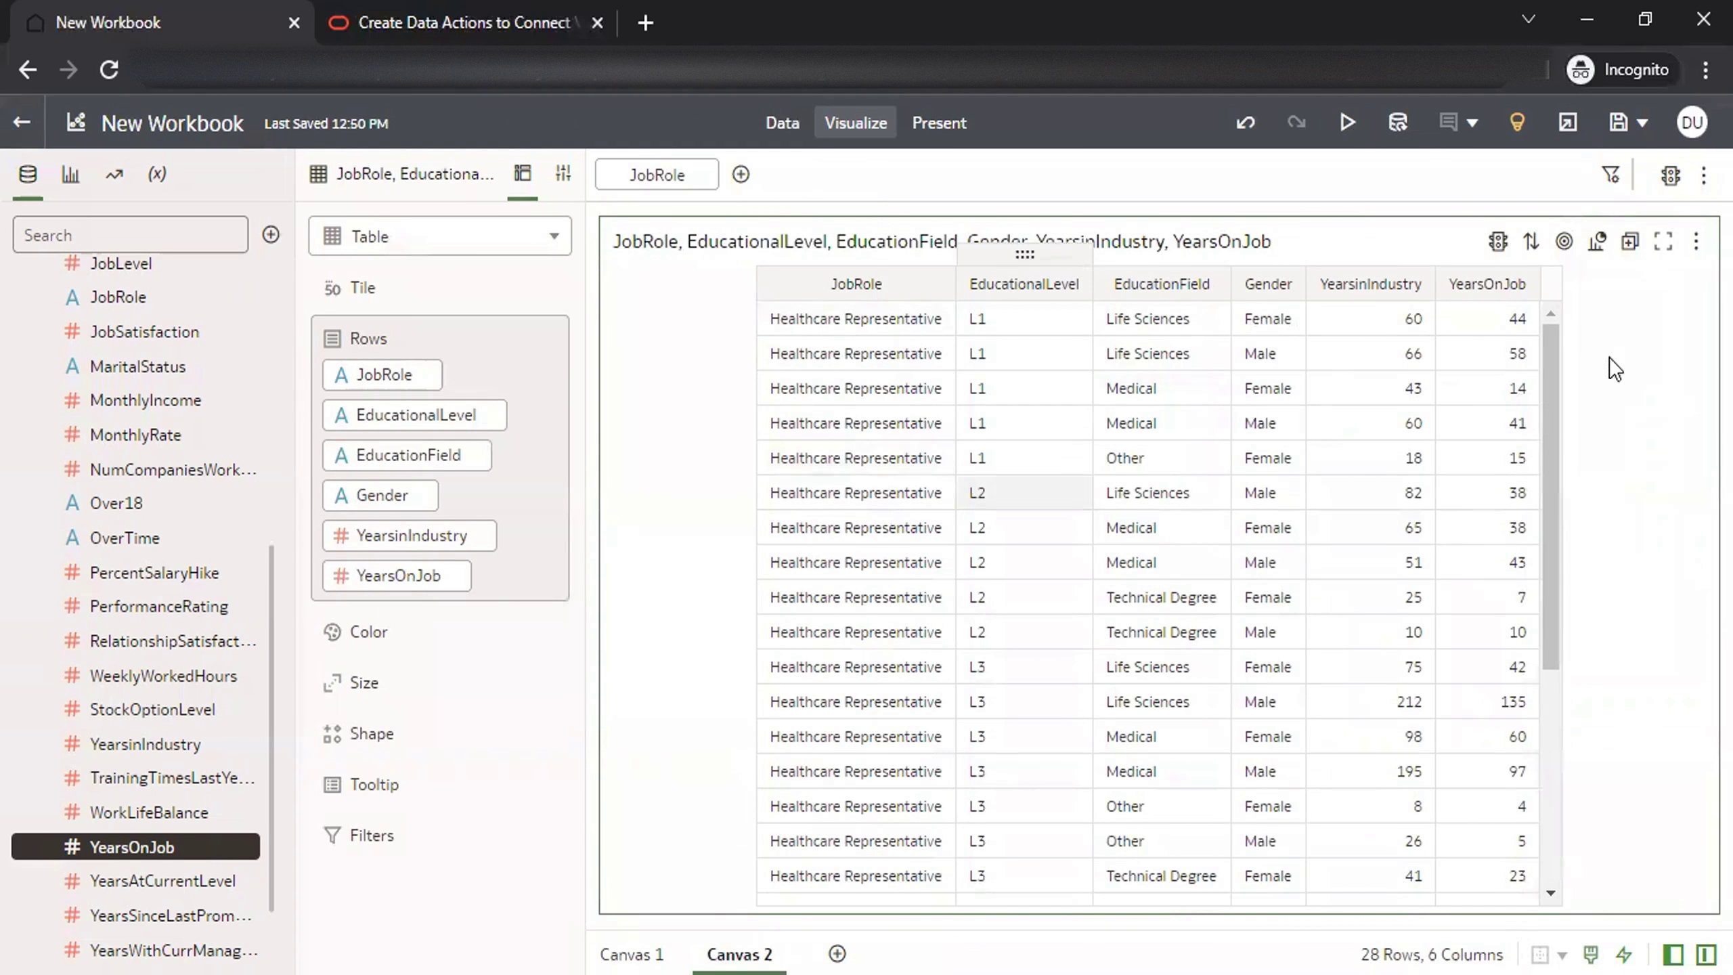
left_click_drag(1551, 556, 1553, 721)
scroll(1562, 472, "up", 5)
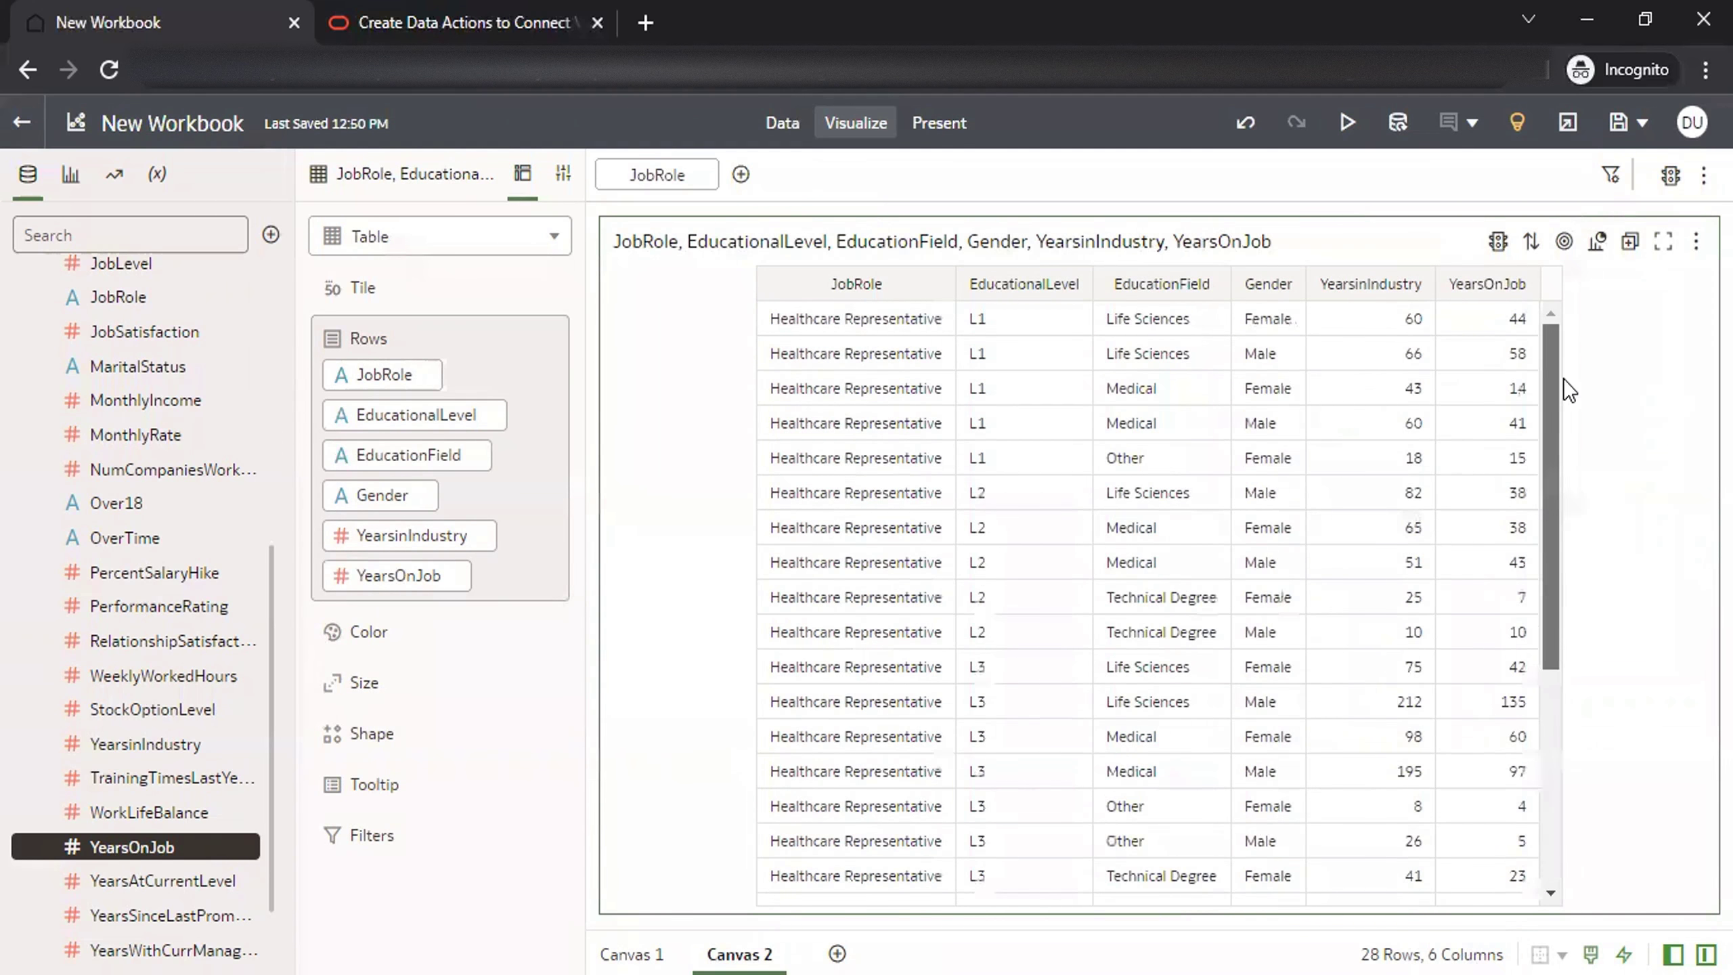
- Check the selection in Canvas 2's JobRole filter and remove the filter
left_click(657, 176)
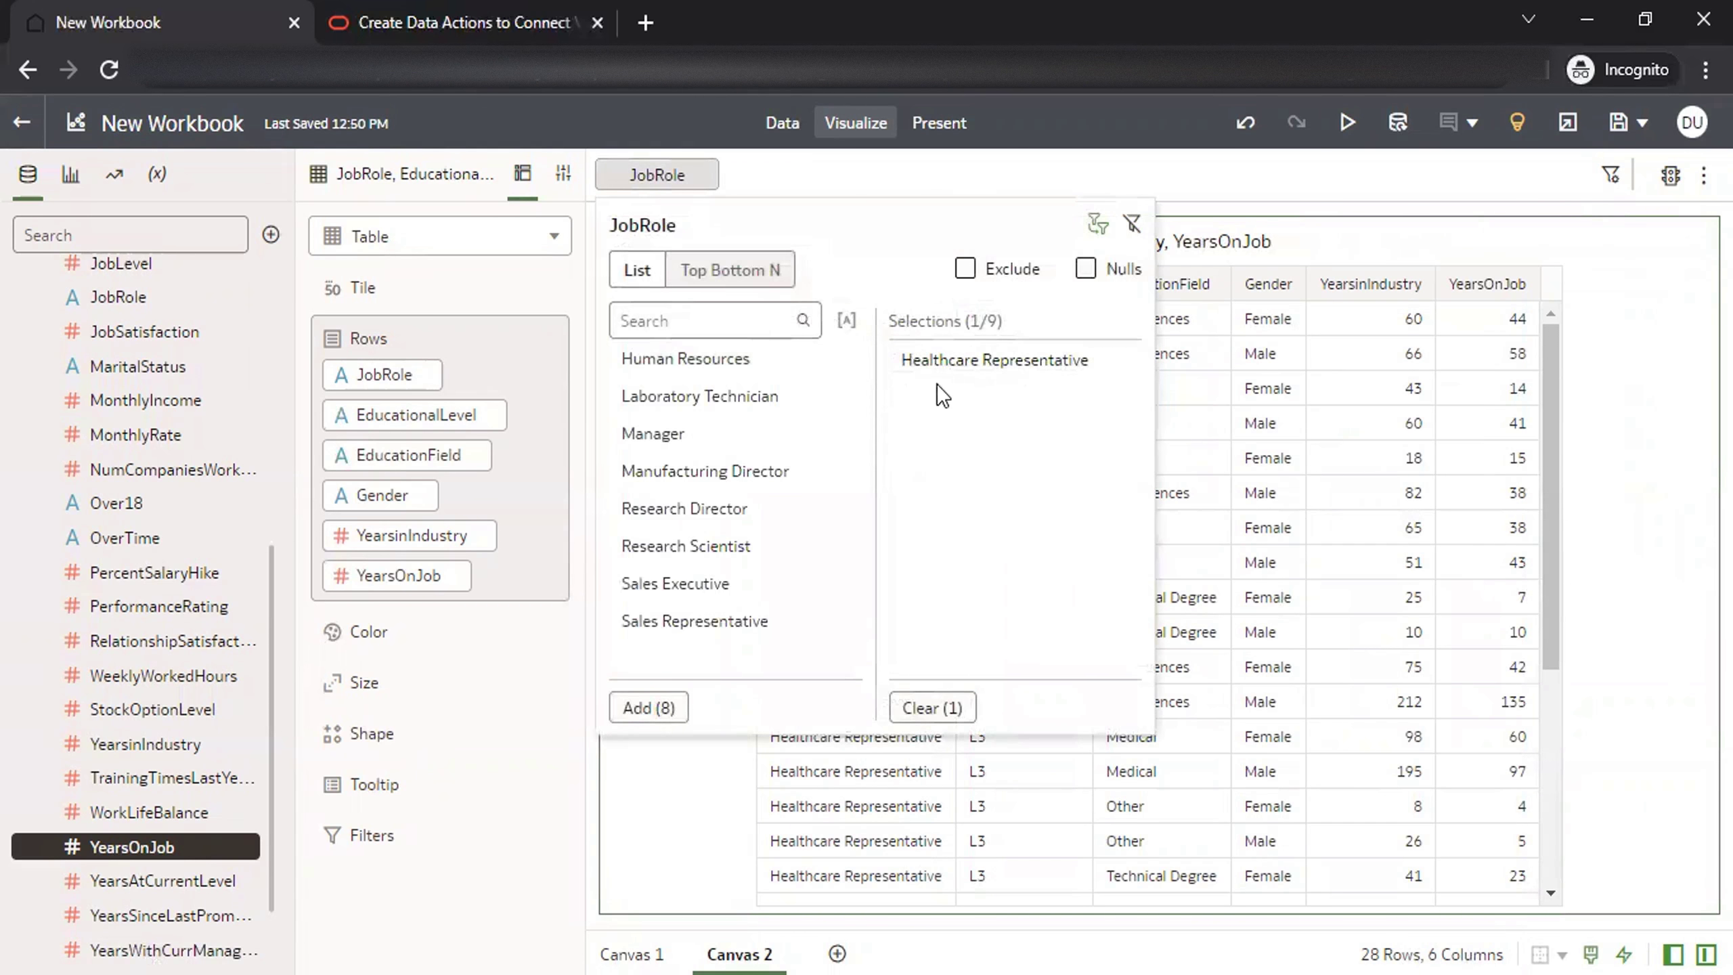
left_click(839, 188)
left_click(705, 175)
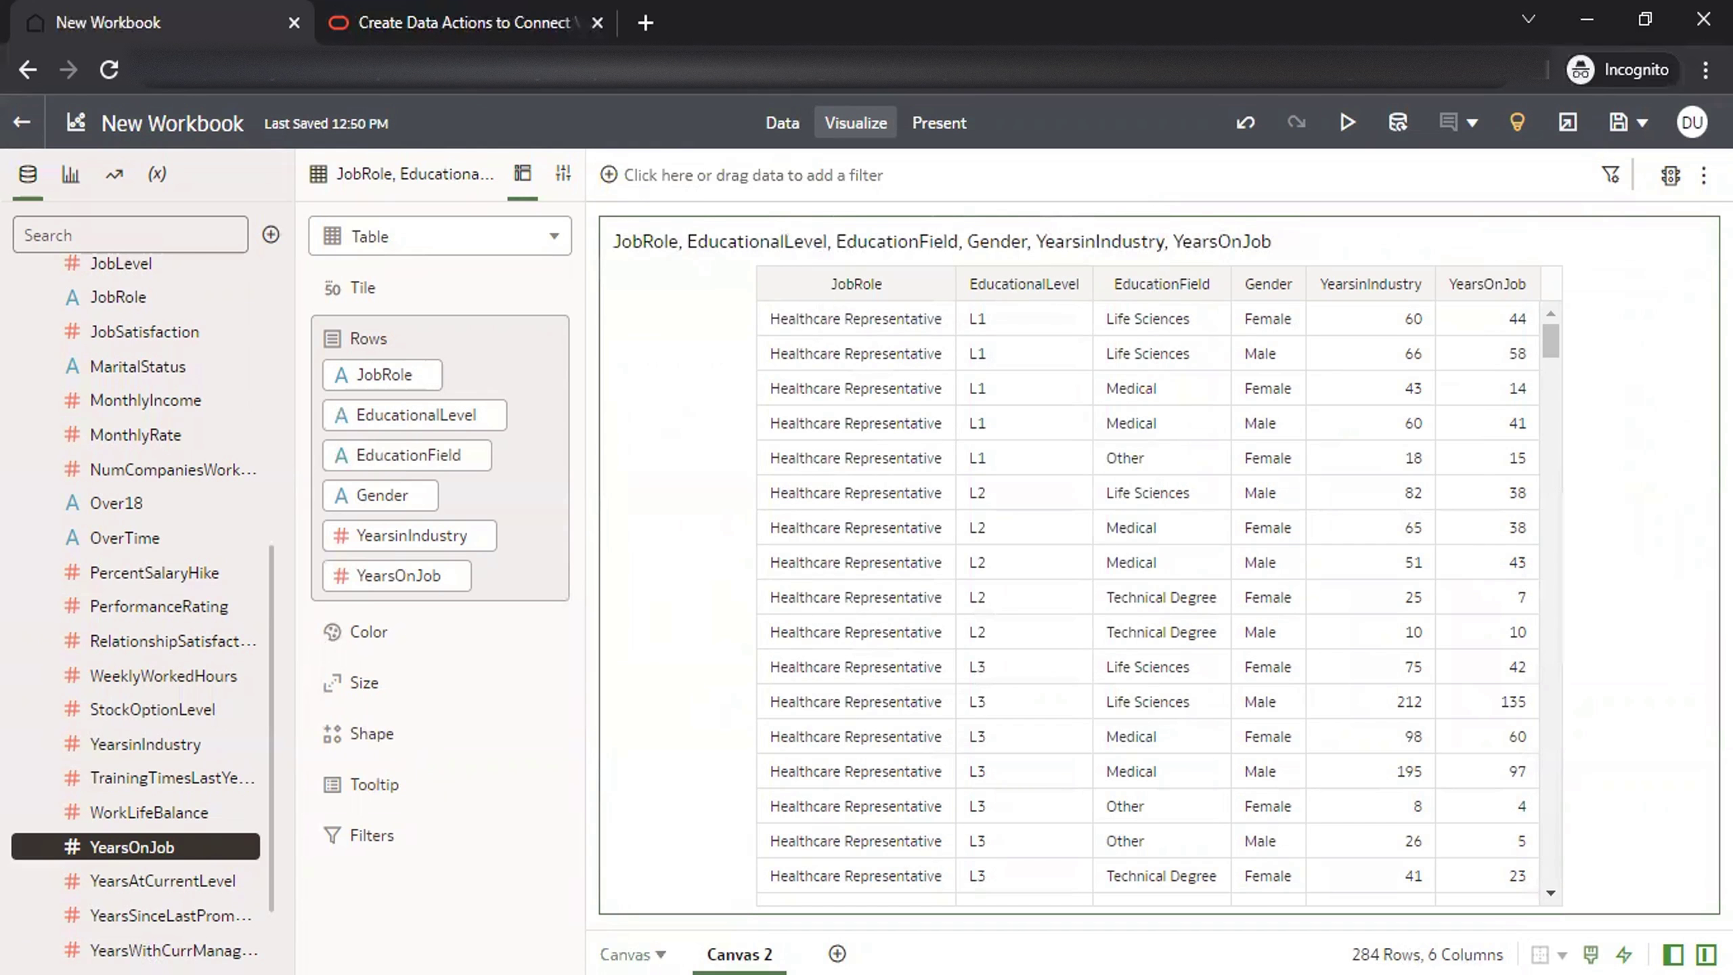
- Return to Canvas 1 and run the Demo data action on the table's Sales Representative row
left_click(627, 954)
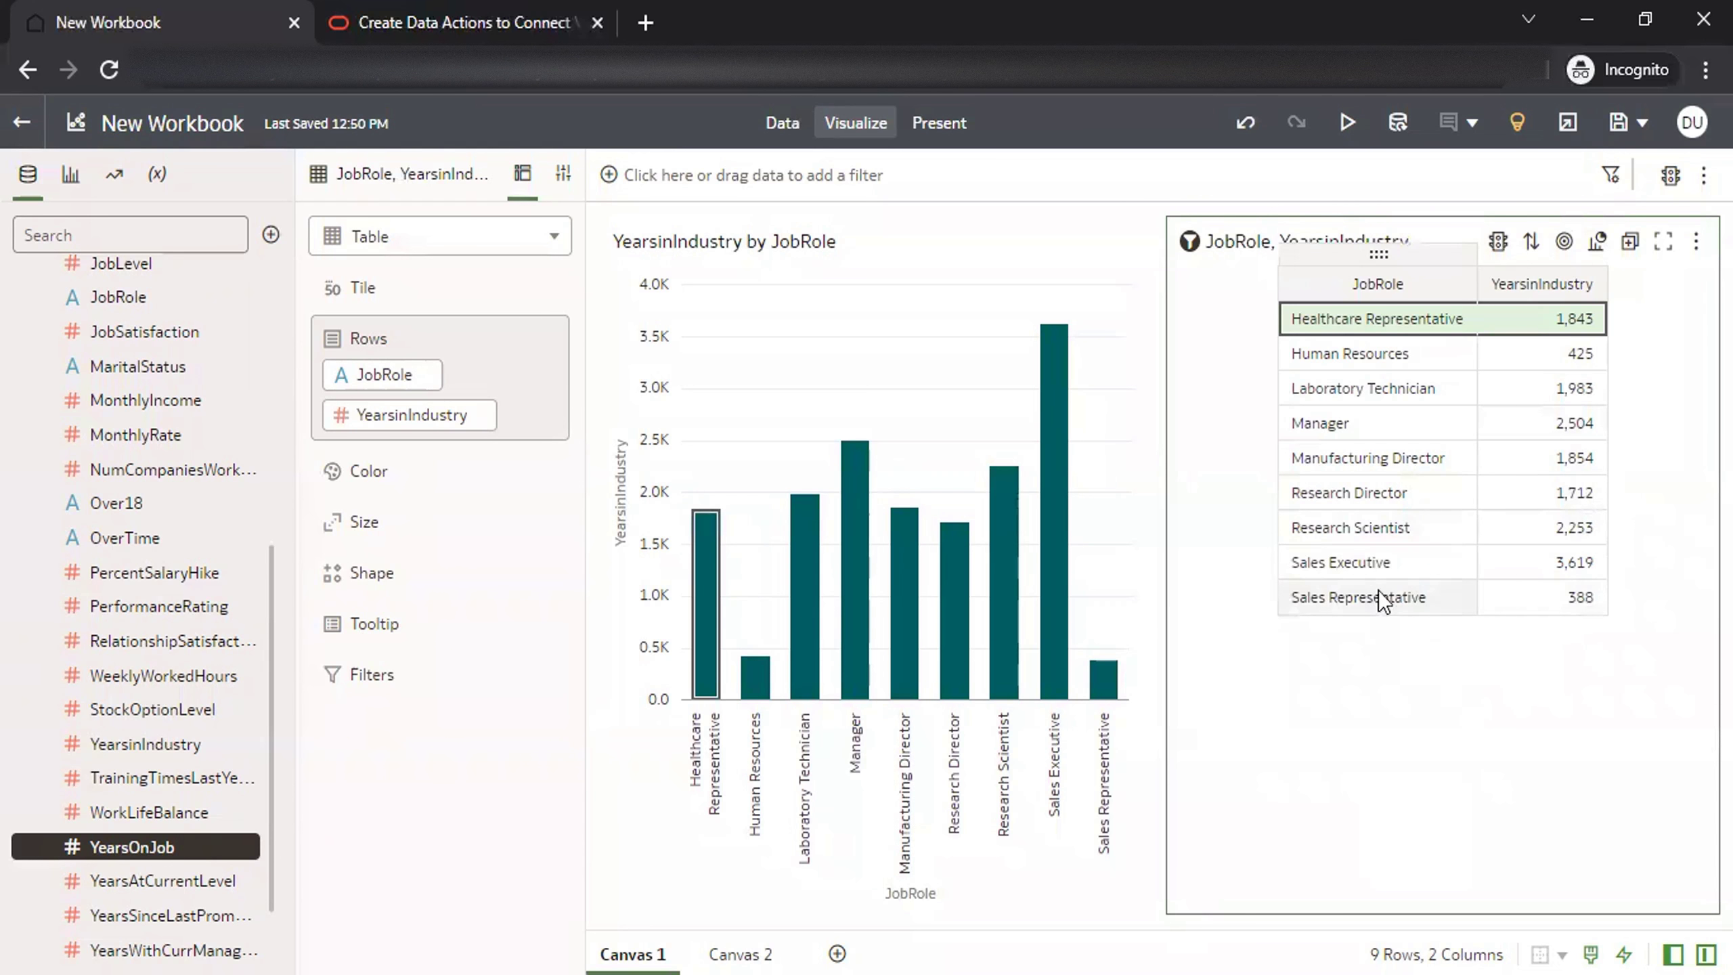
right_click(1394, 598)
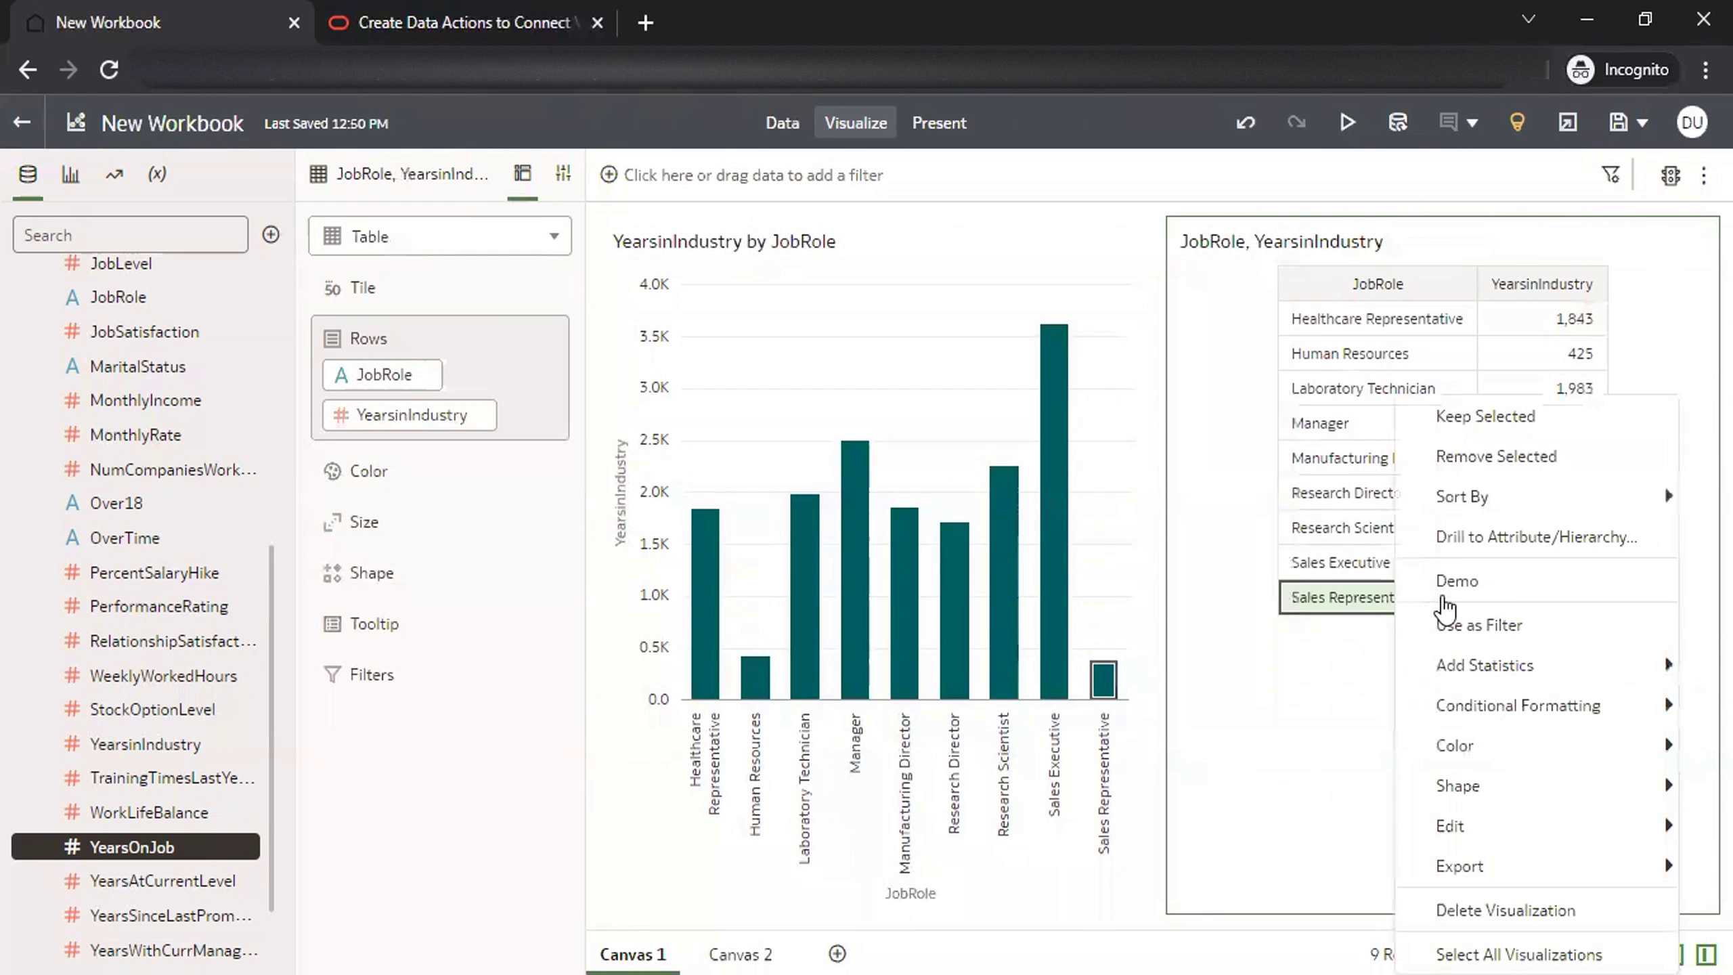
left_click(1457, 582)
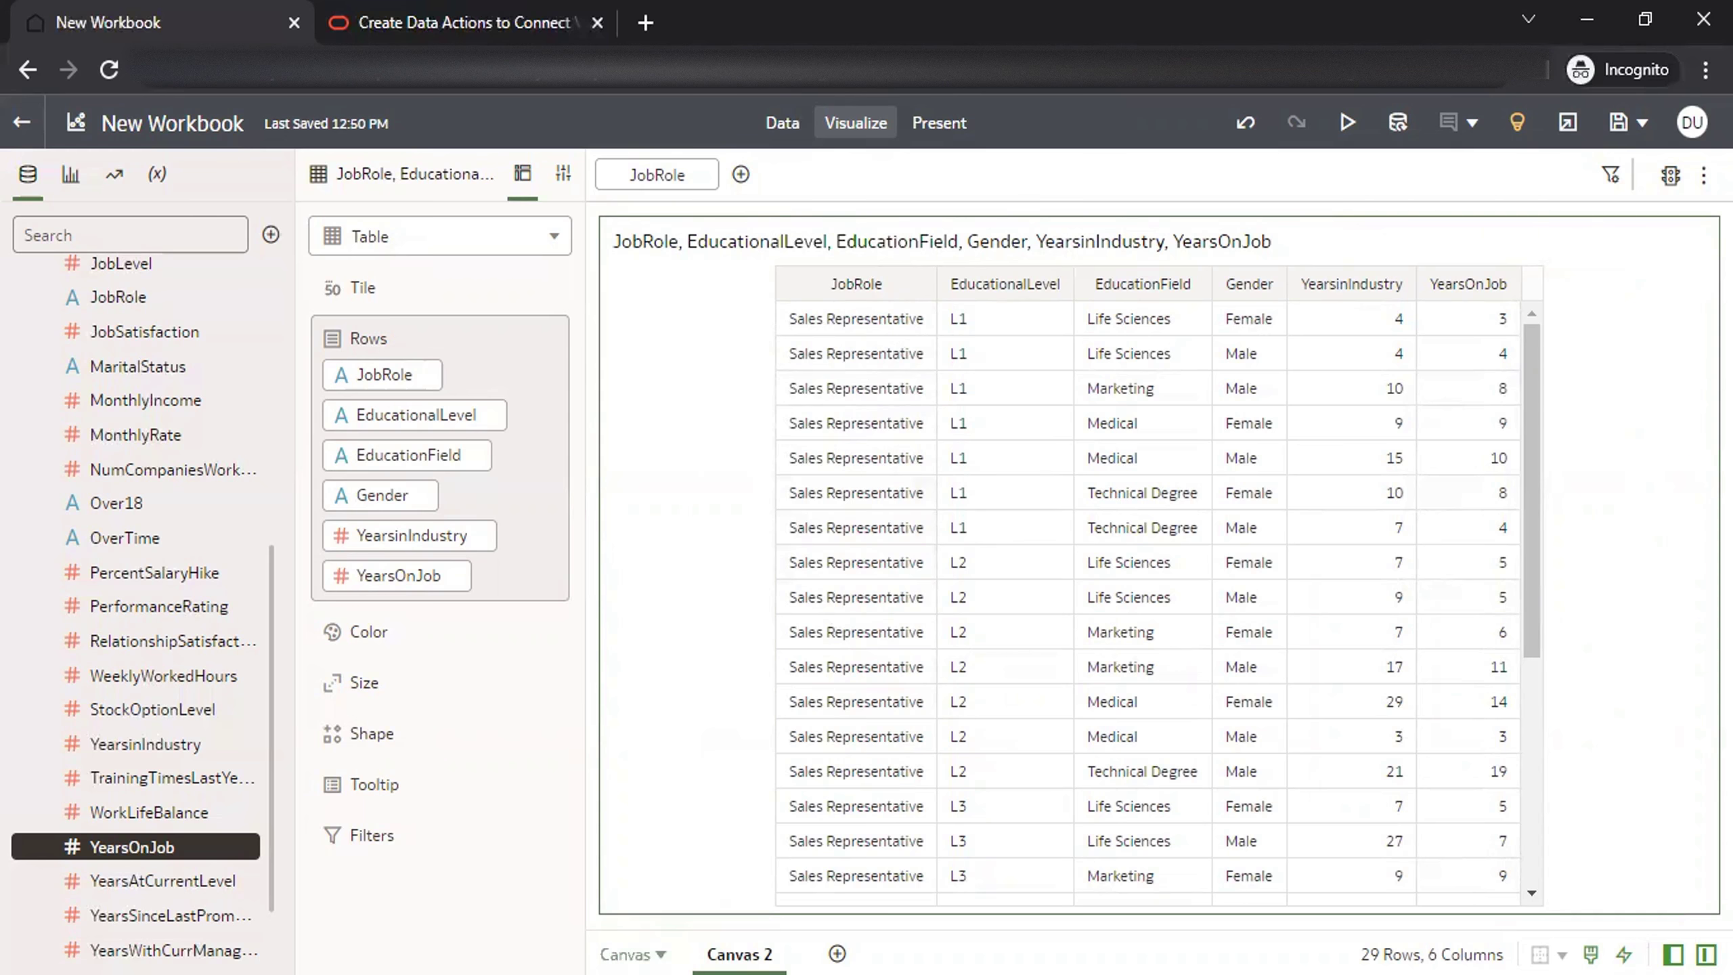
- Duplicate the JobRole and YearsinIndustry table on Canvas 1 and place the copy below the bar chart
left_click(629, 954)
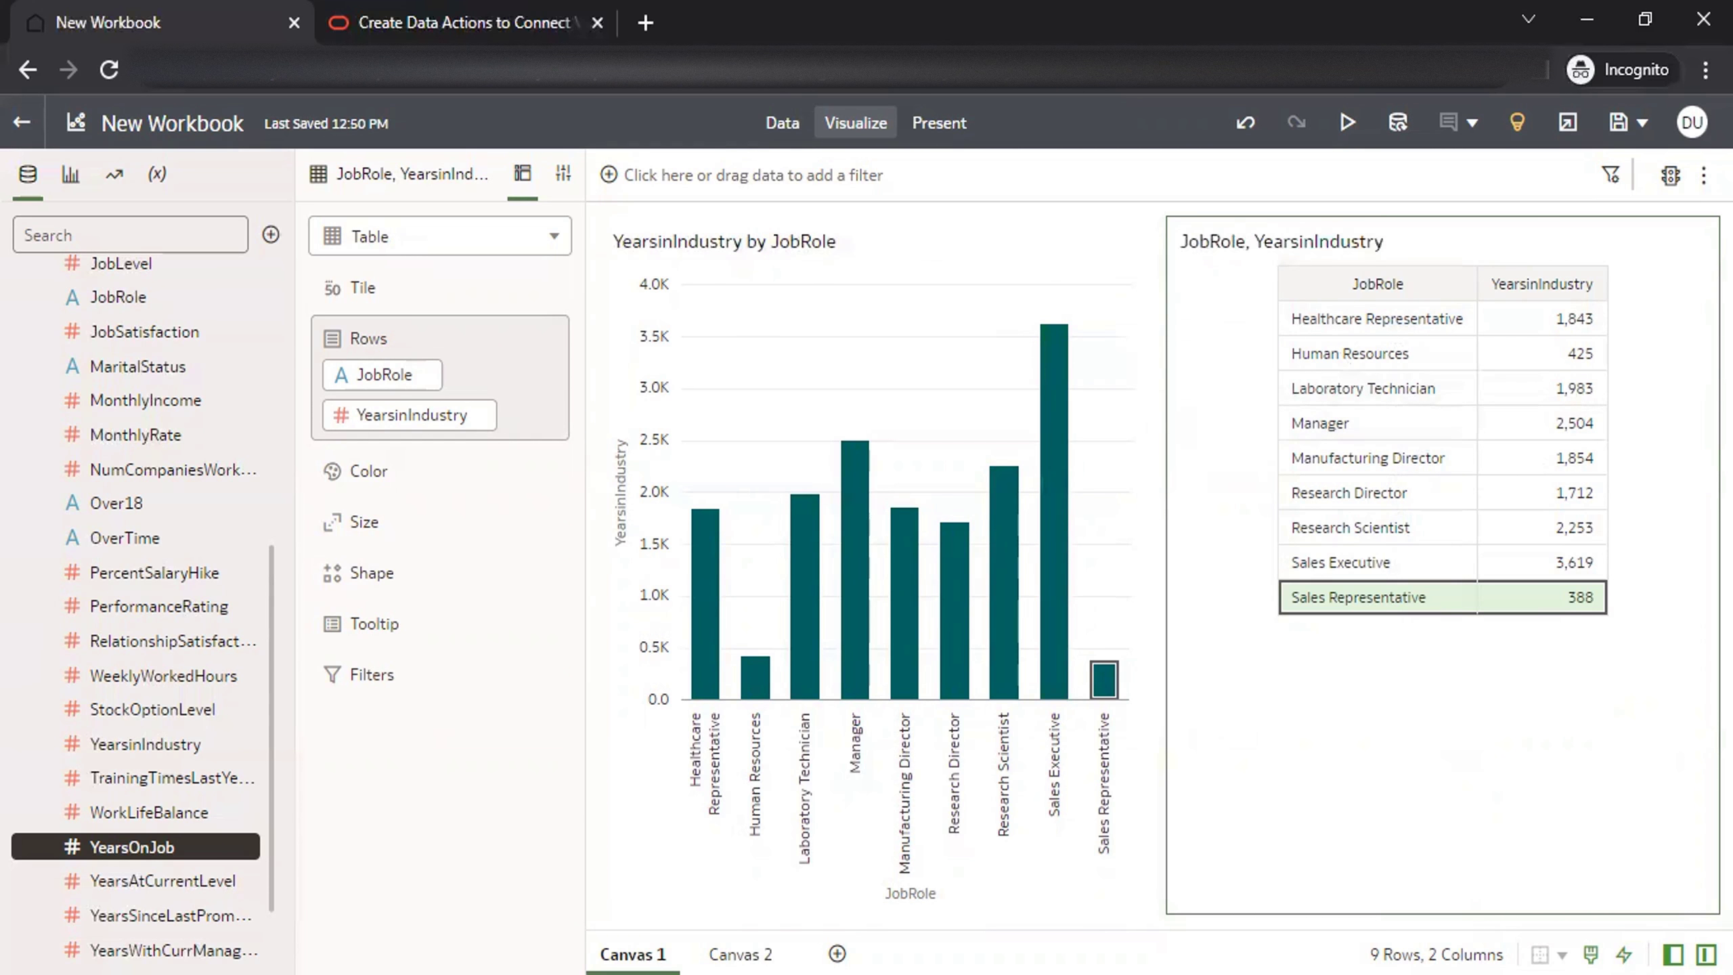
left_click(1685, 250)
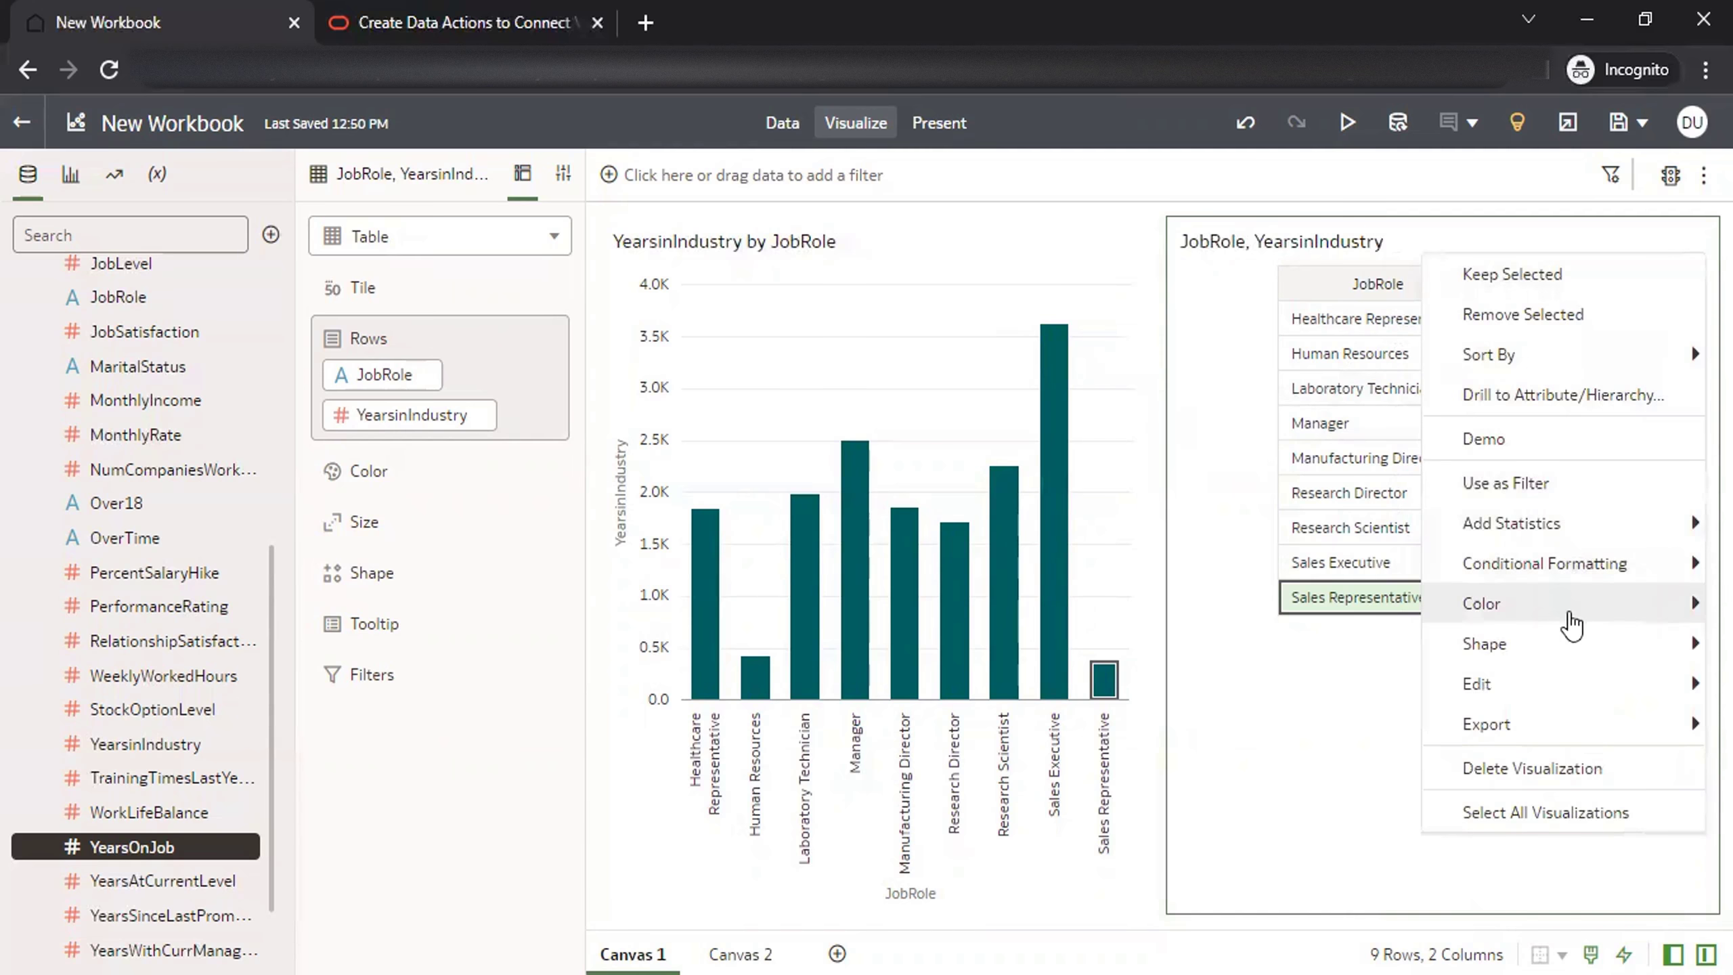
mouse_move(1446, 697)
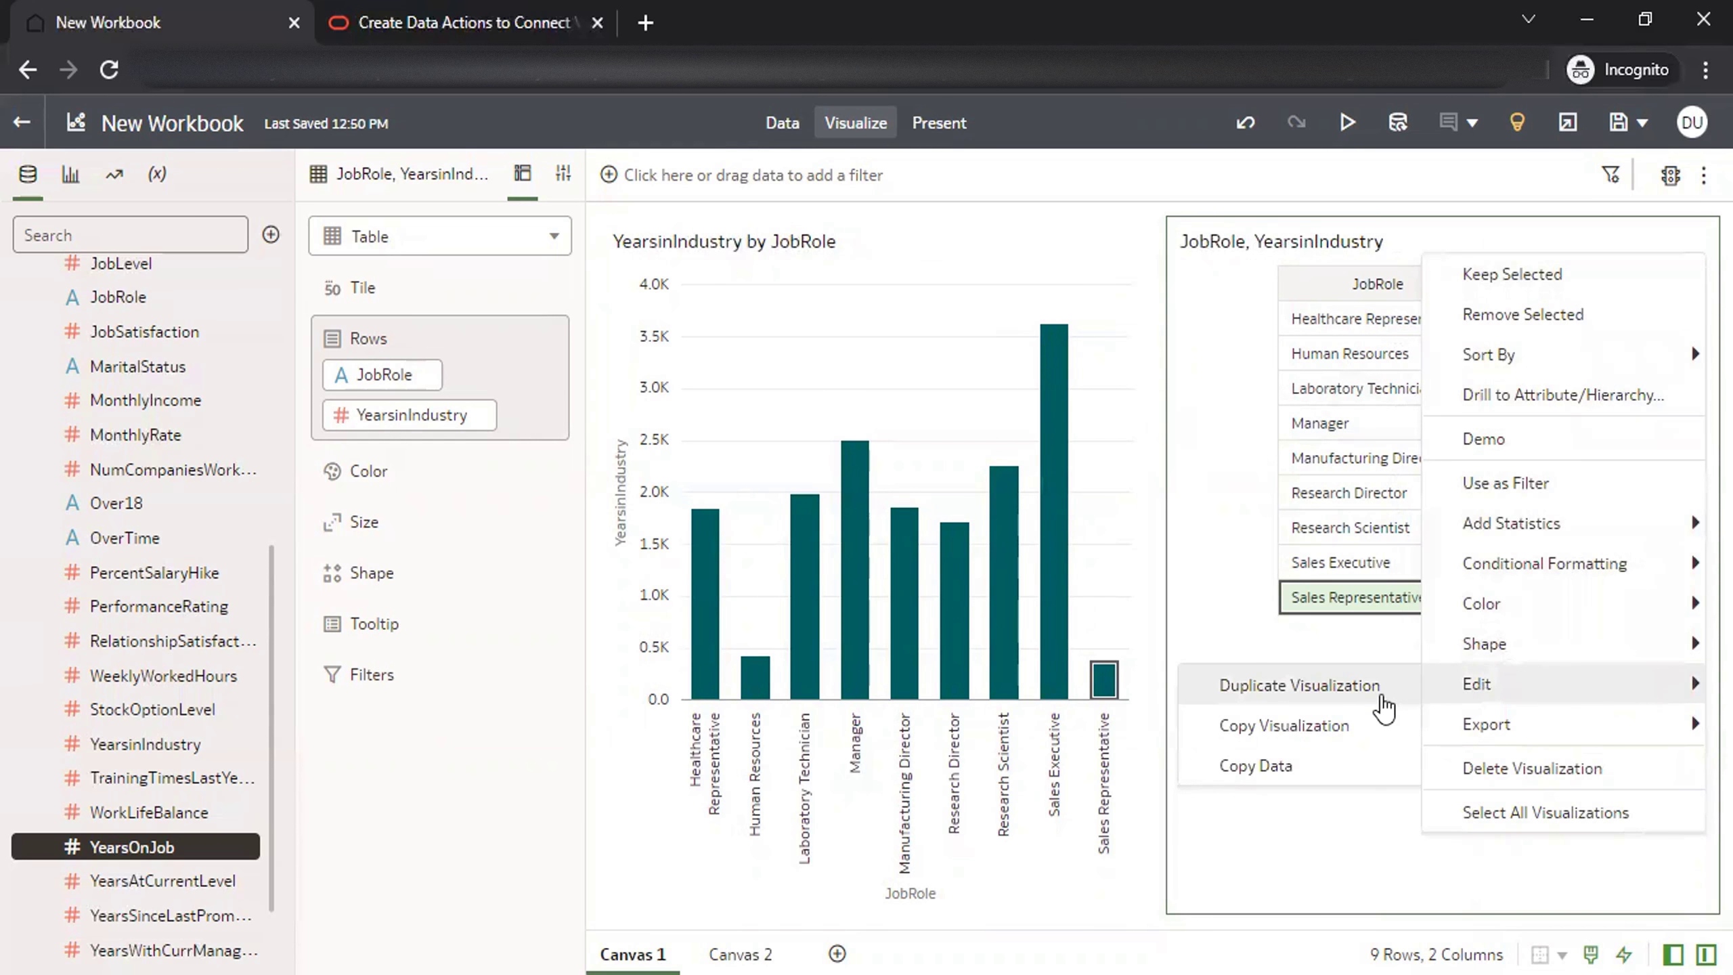
left_click(1380, 699)
left_click_drag(1501, 218, 704, 917)
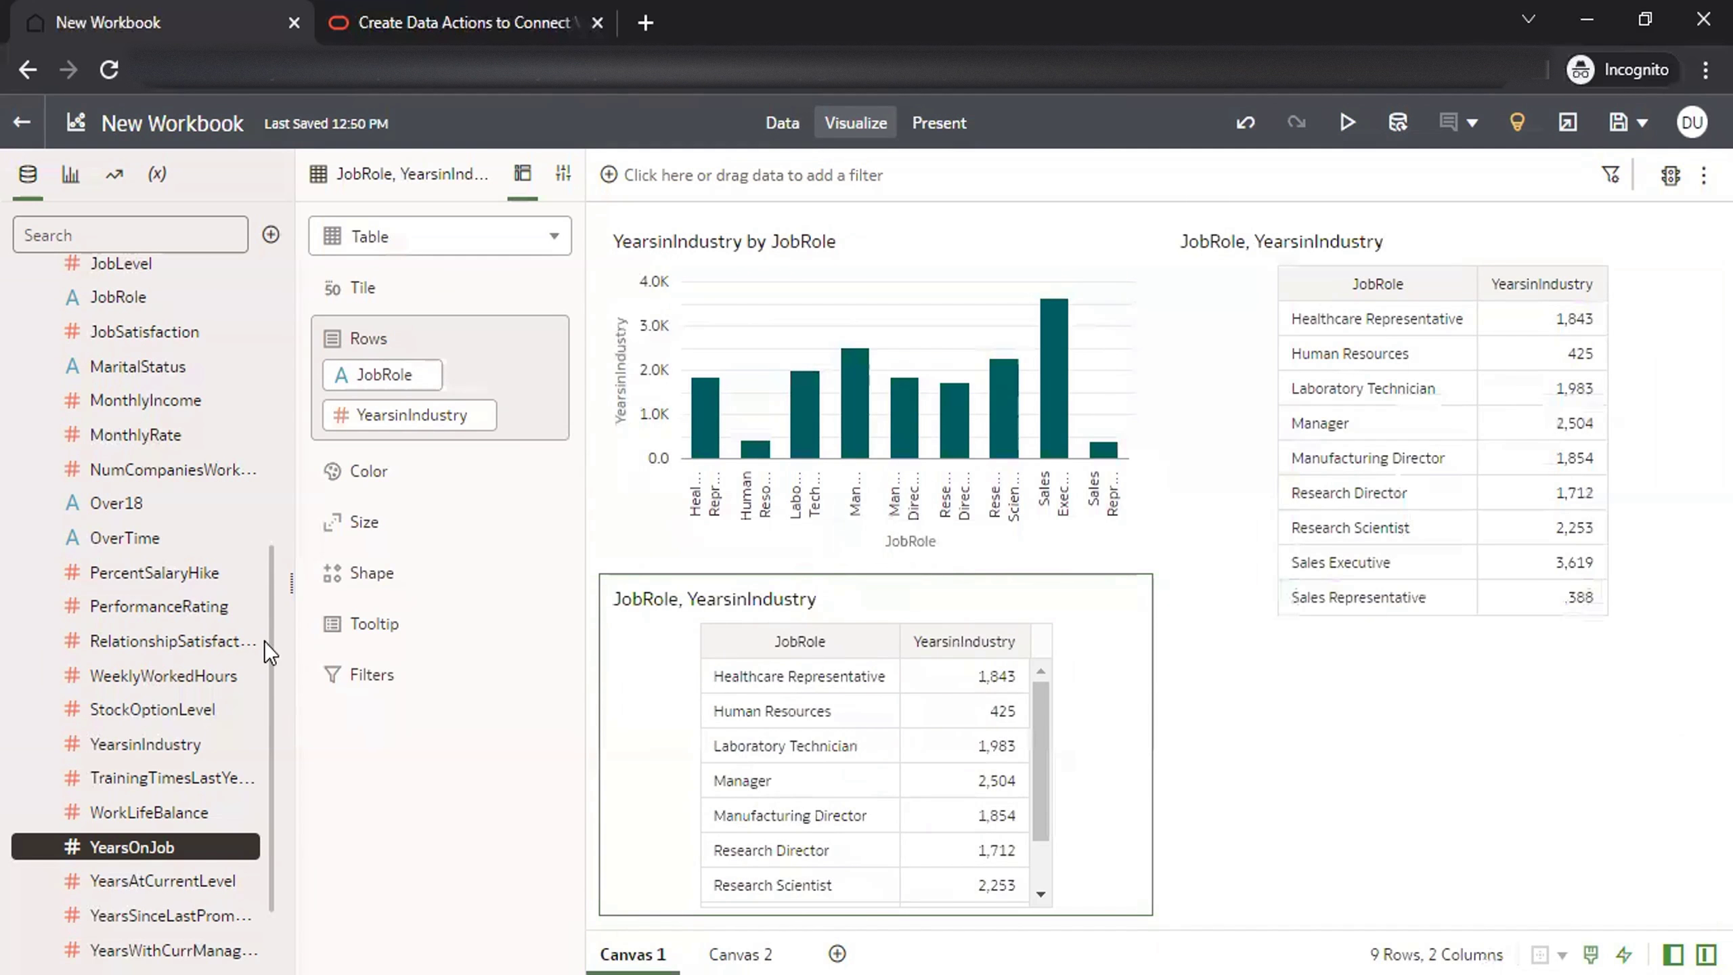
- Replace JobRole with EducationalLevel in the duplicated table below the bar chart and change it to a Pie visualization
left_click_drag(267, 657, 277, 407)
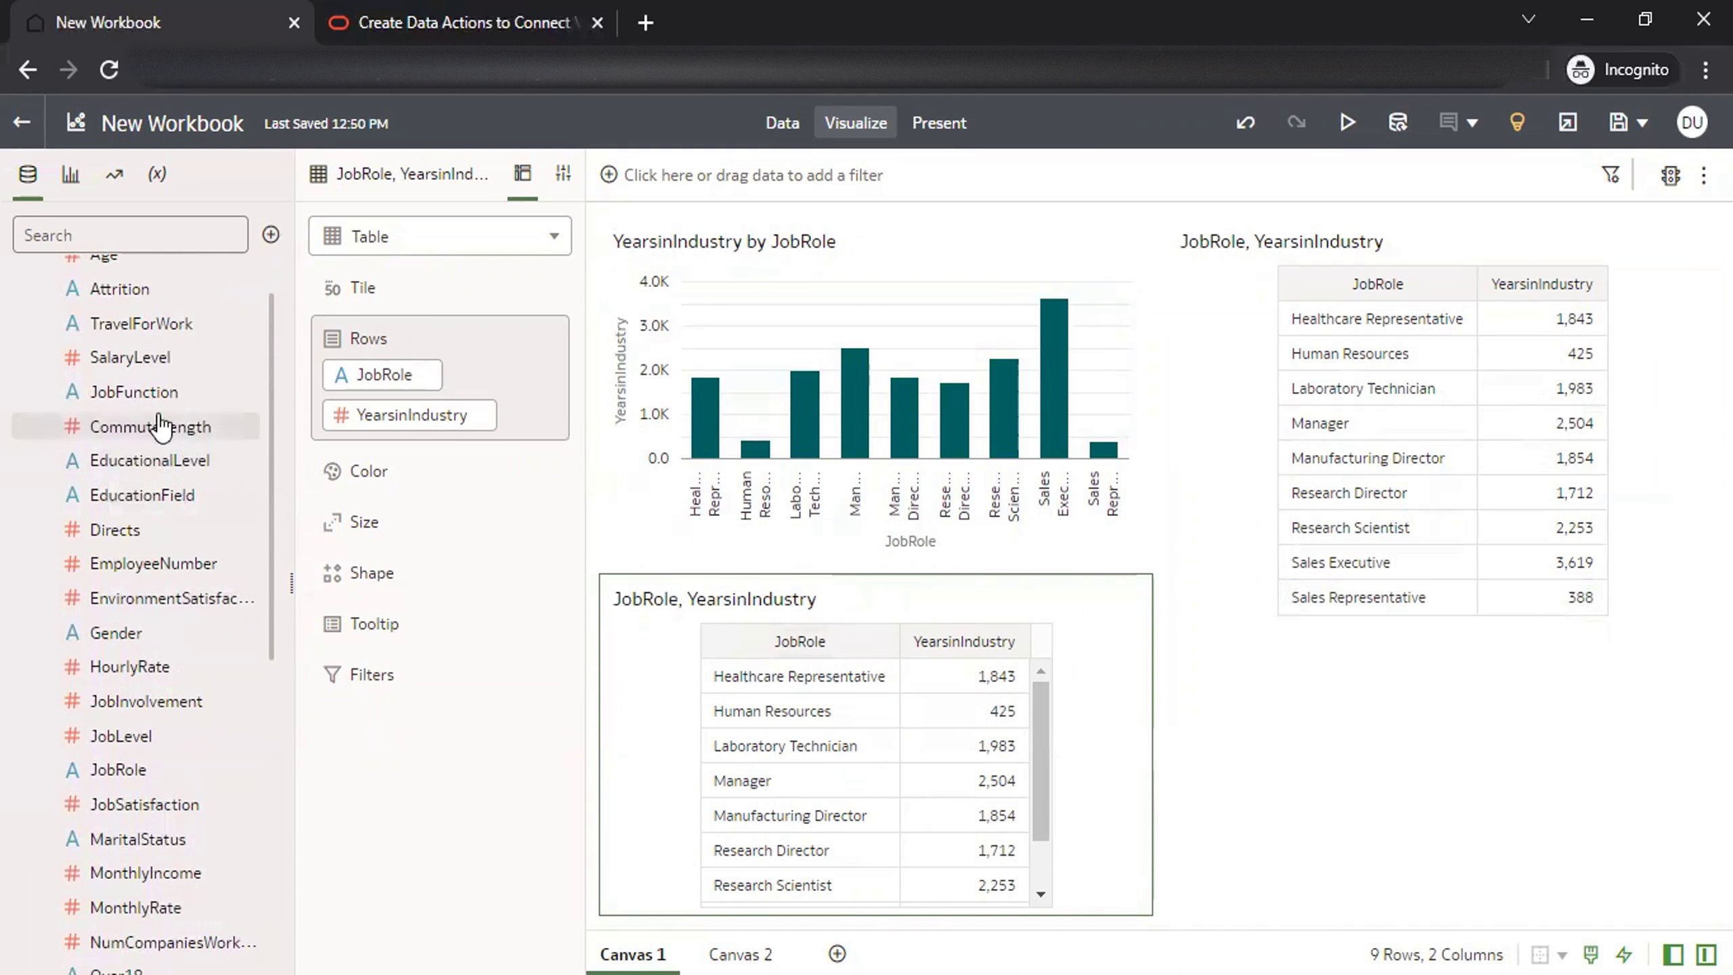
left_click_drag(128, 462, 368, 377)
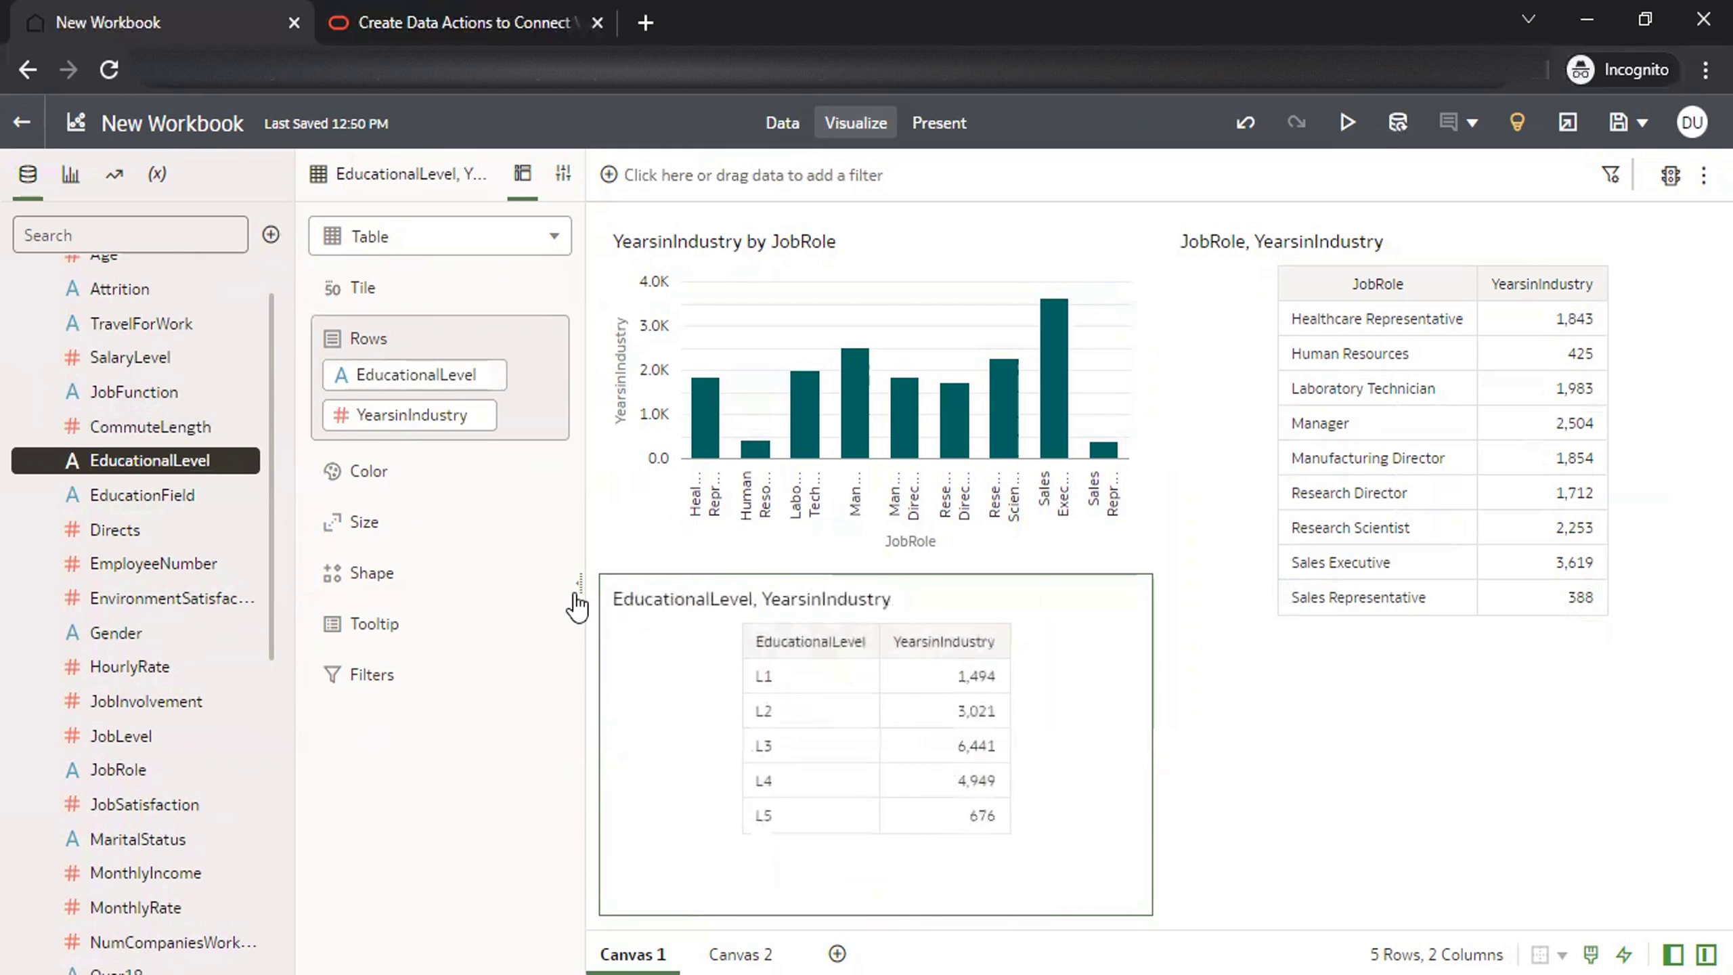
left_click(410, 244)
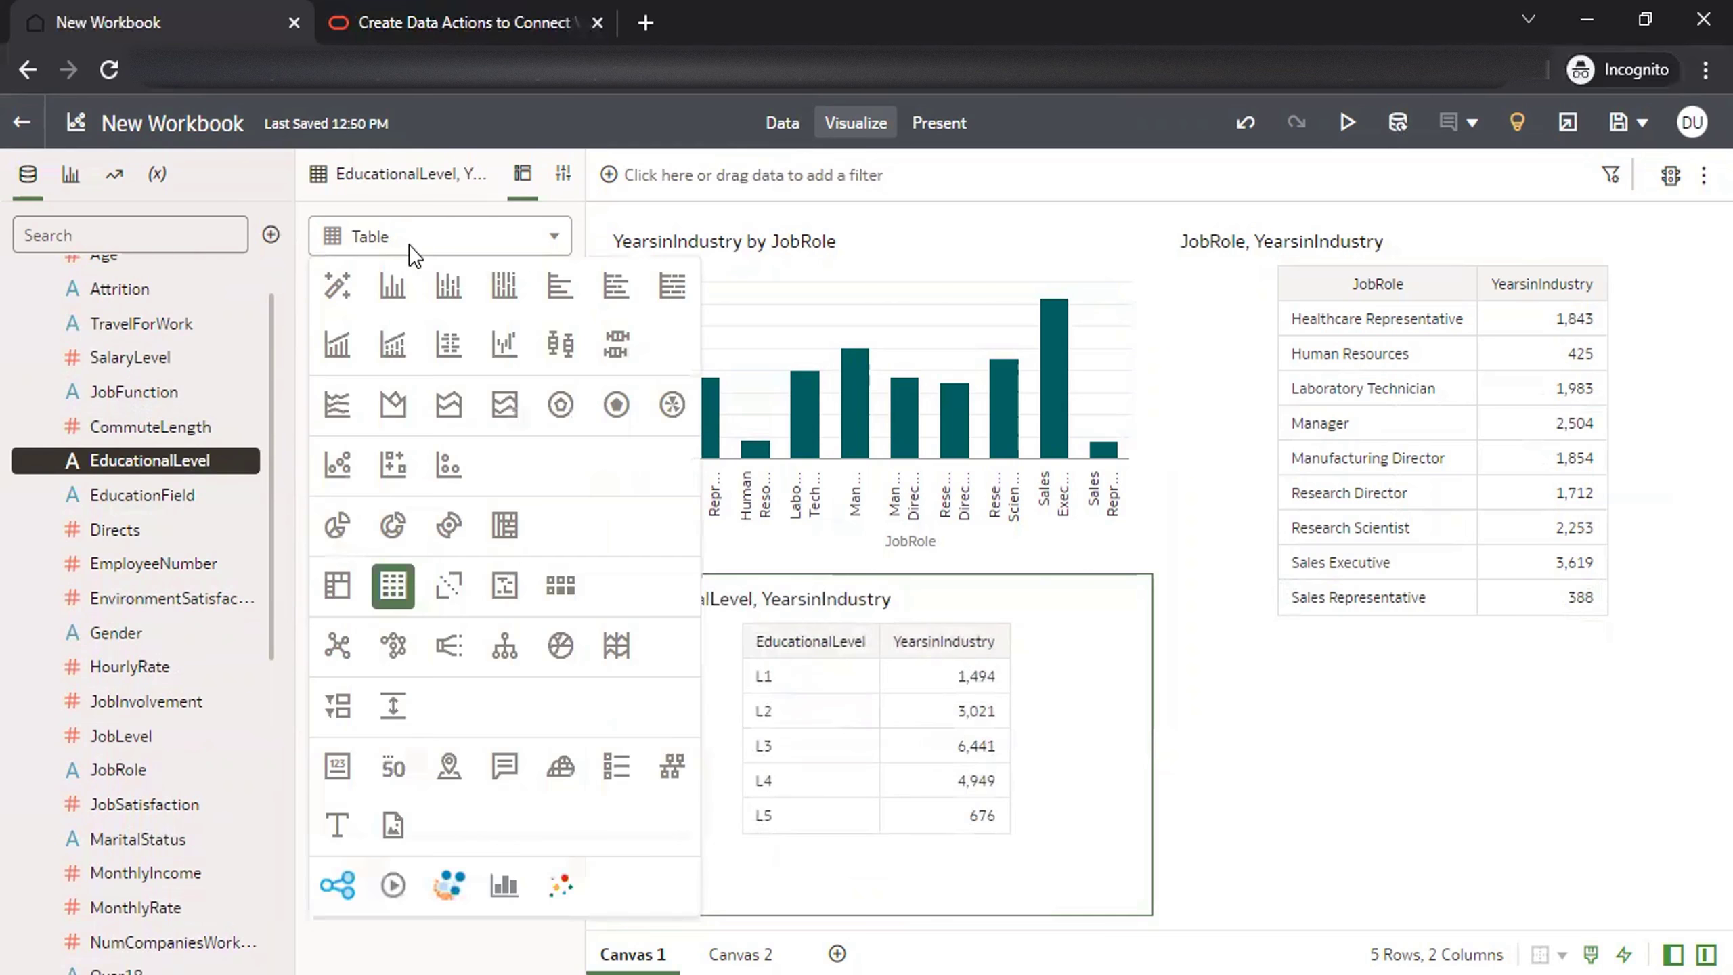
left_click(337, 525)
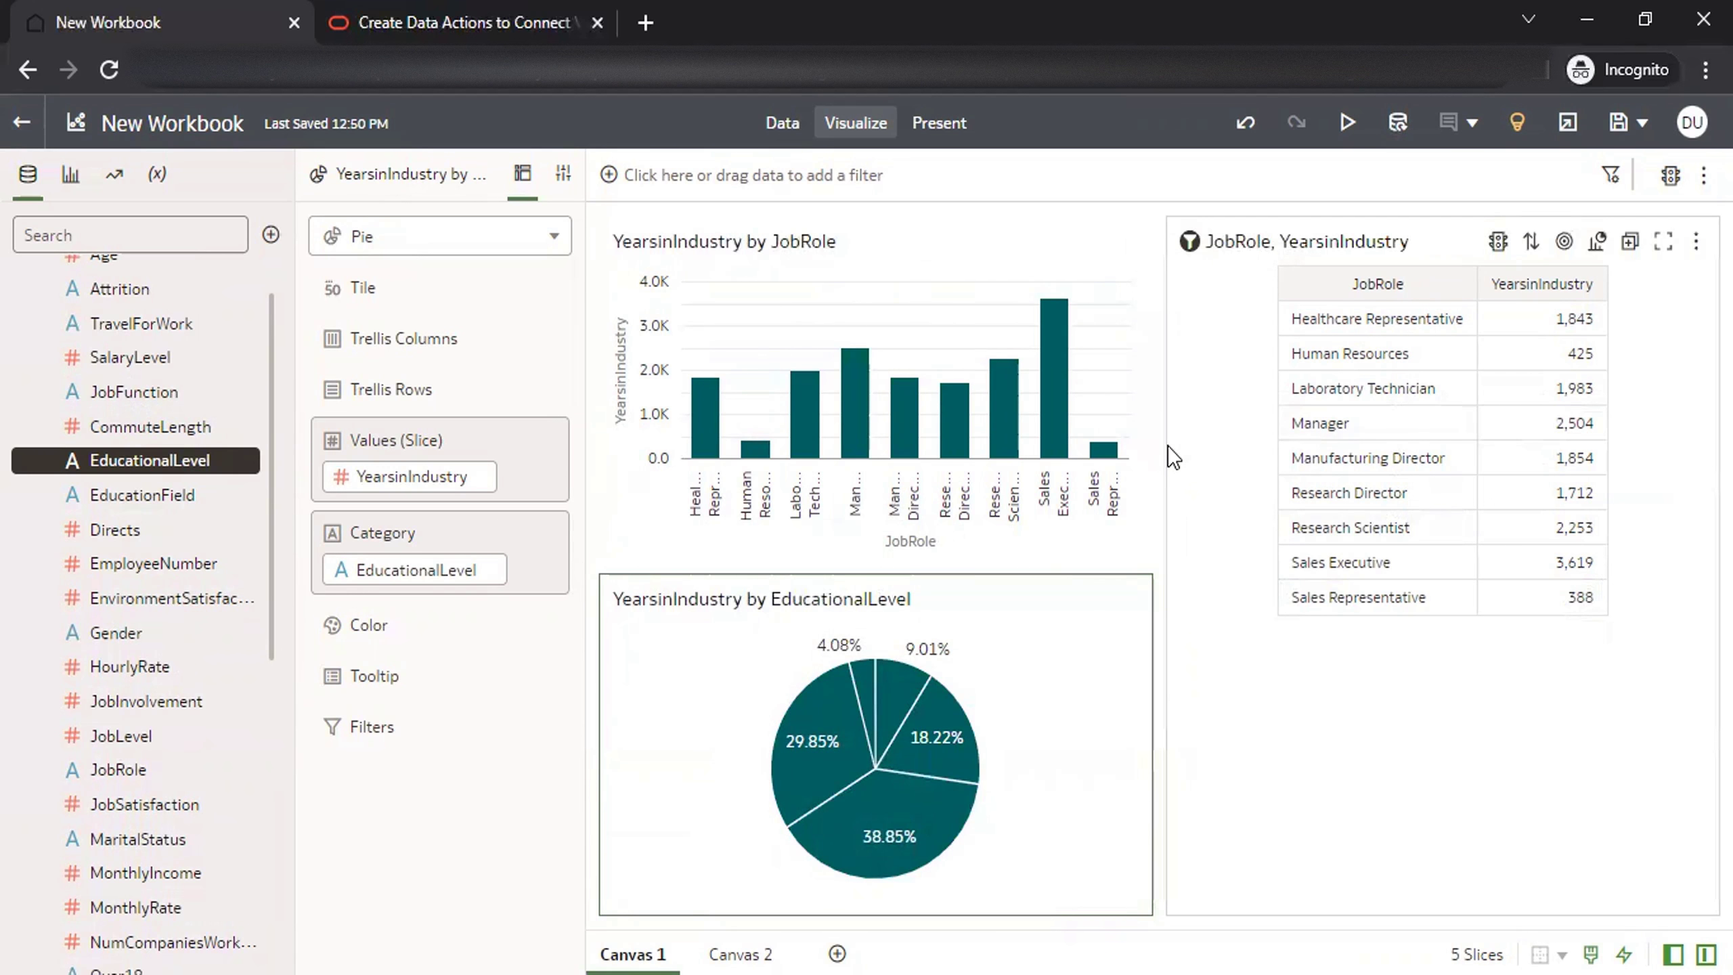
- Widen the bar and pie charts against the neighbouring table and make the bar chart taller than the pie chart
left_click_drag(1179, 507, 1236, 506)
left_click_drag(1064, 580, 1061, 656)
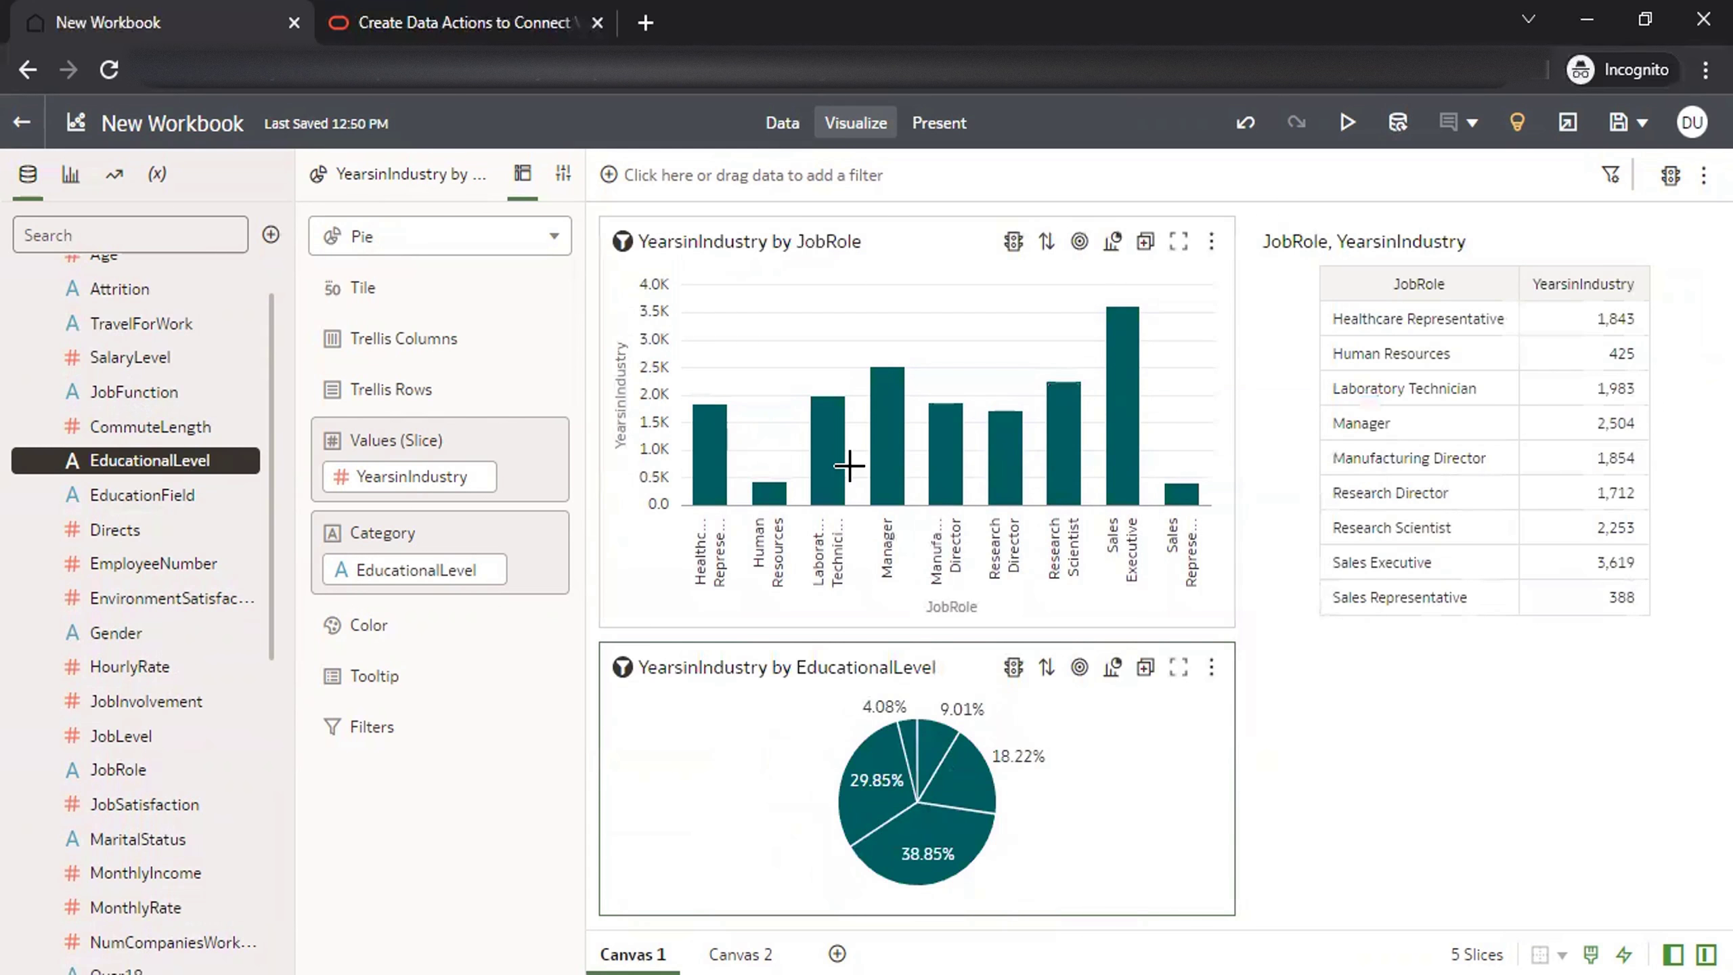
left_click_drag(1278, 454, 1321, 458)
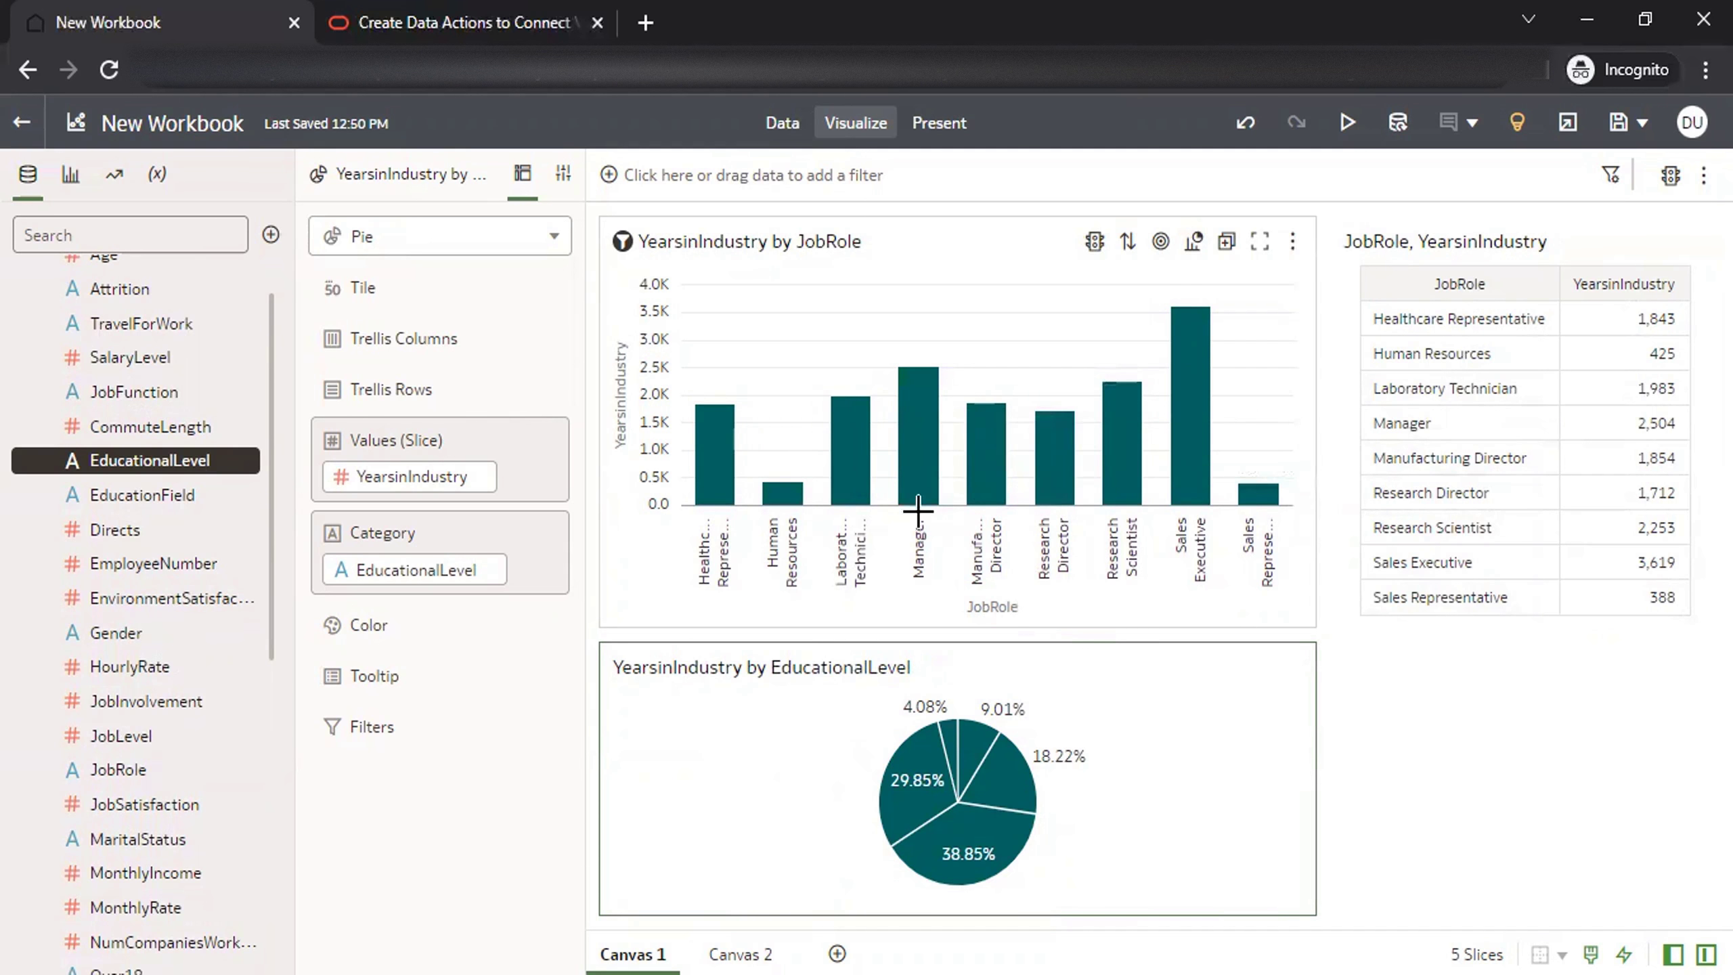
- Keep only the Manager bar of the YearsinIndustry by JobRole chart so that it filters the whole canvas
mouse_move(916, 486)
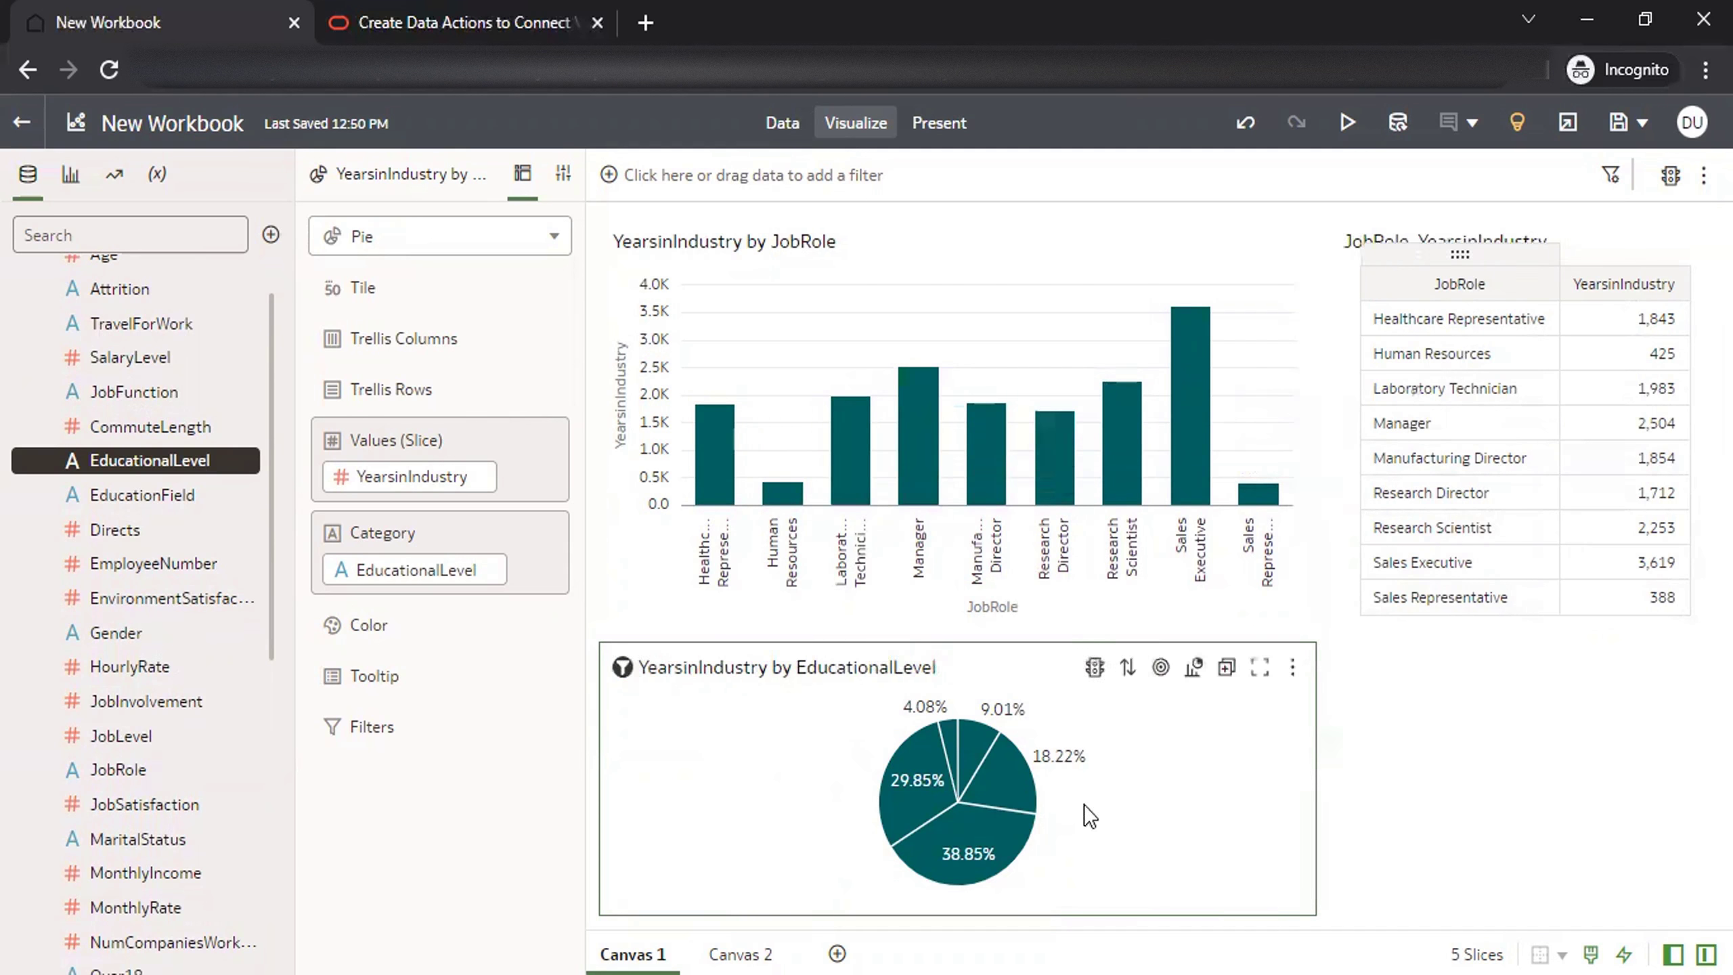
right_click(923, 451)
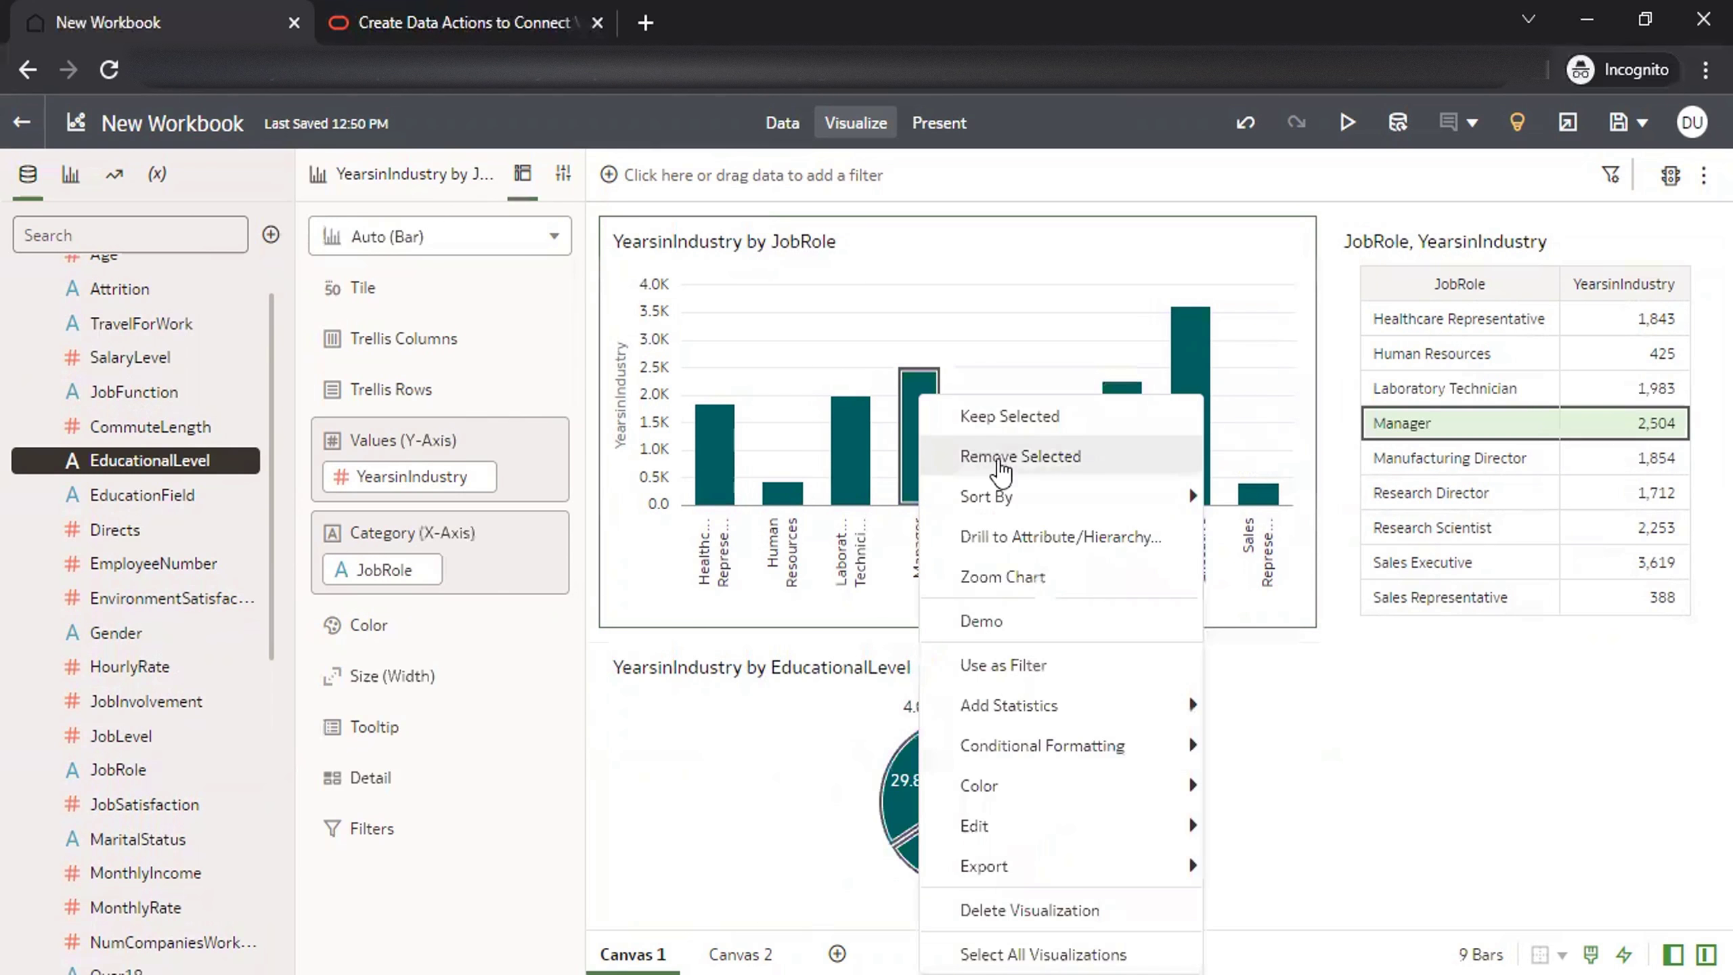
left_click(1054, 418)
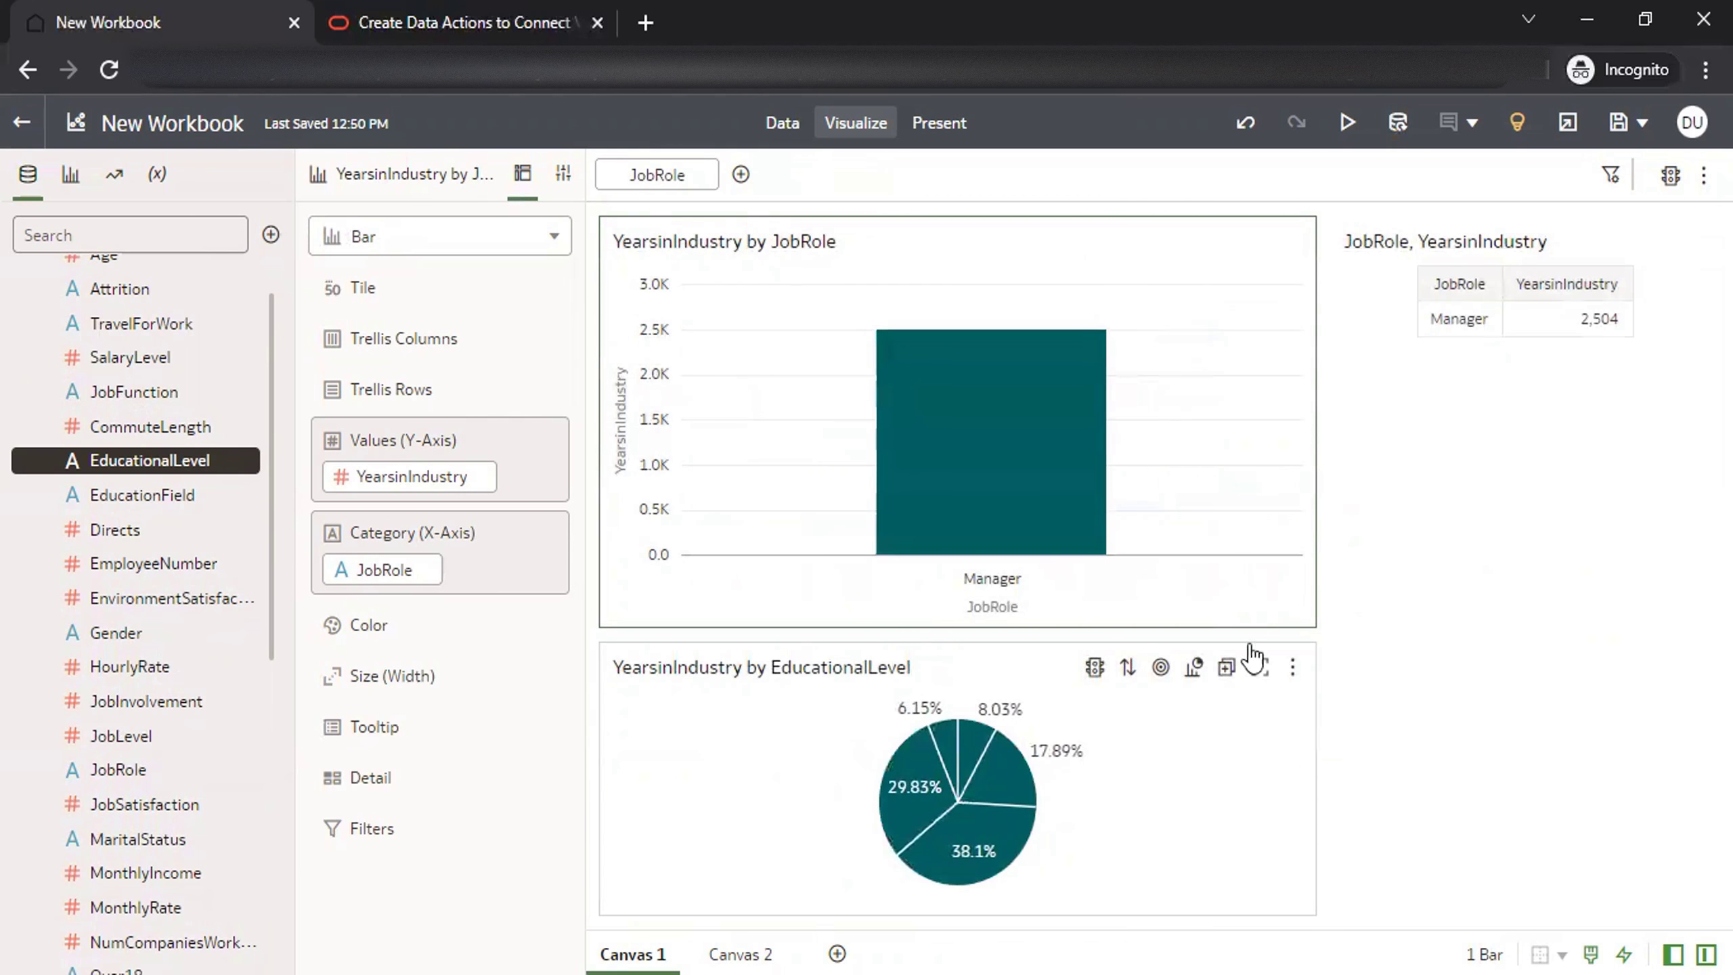
- Clear Manager from the canvas's JobRole filter and remove the filter from Canvas 1
mouse_move(1017, 522)
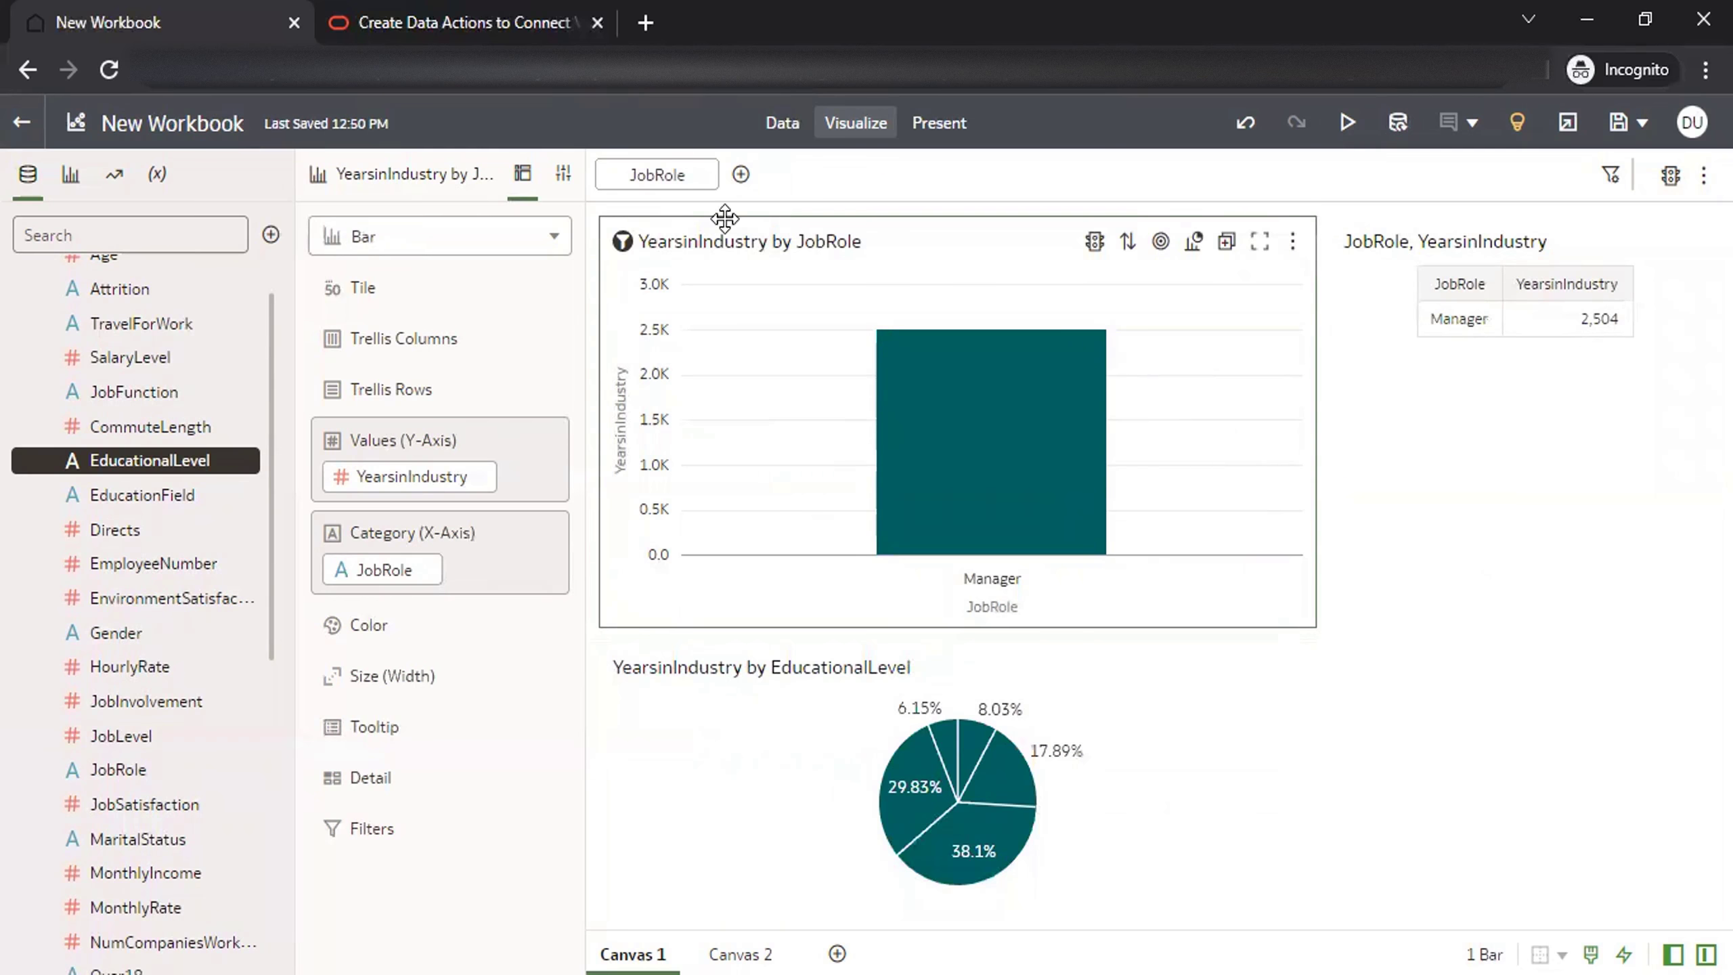
left_click(656, 175)
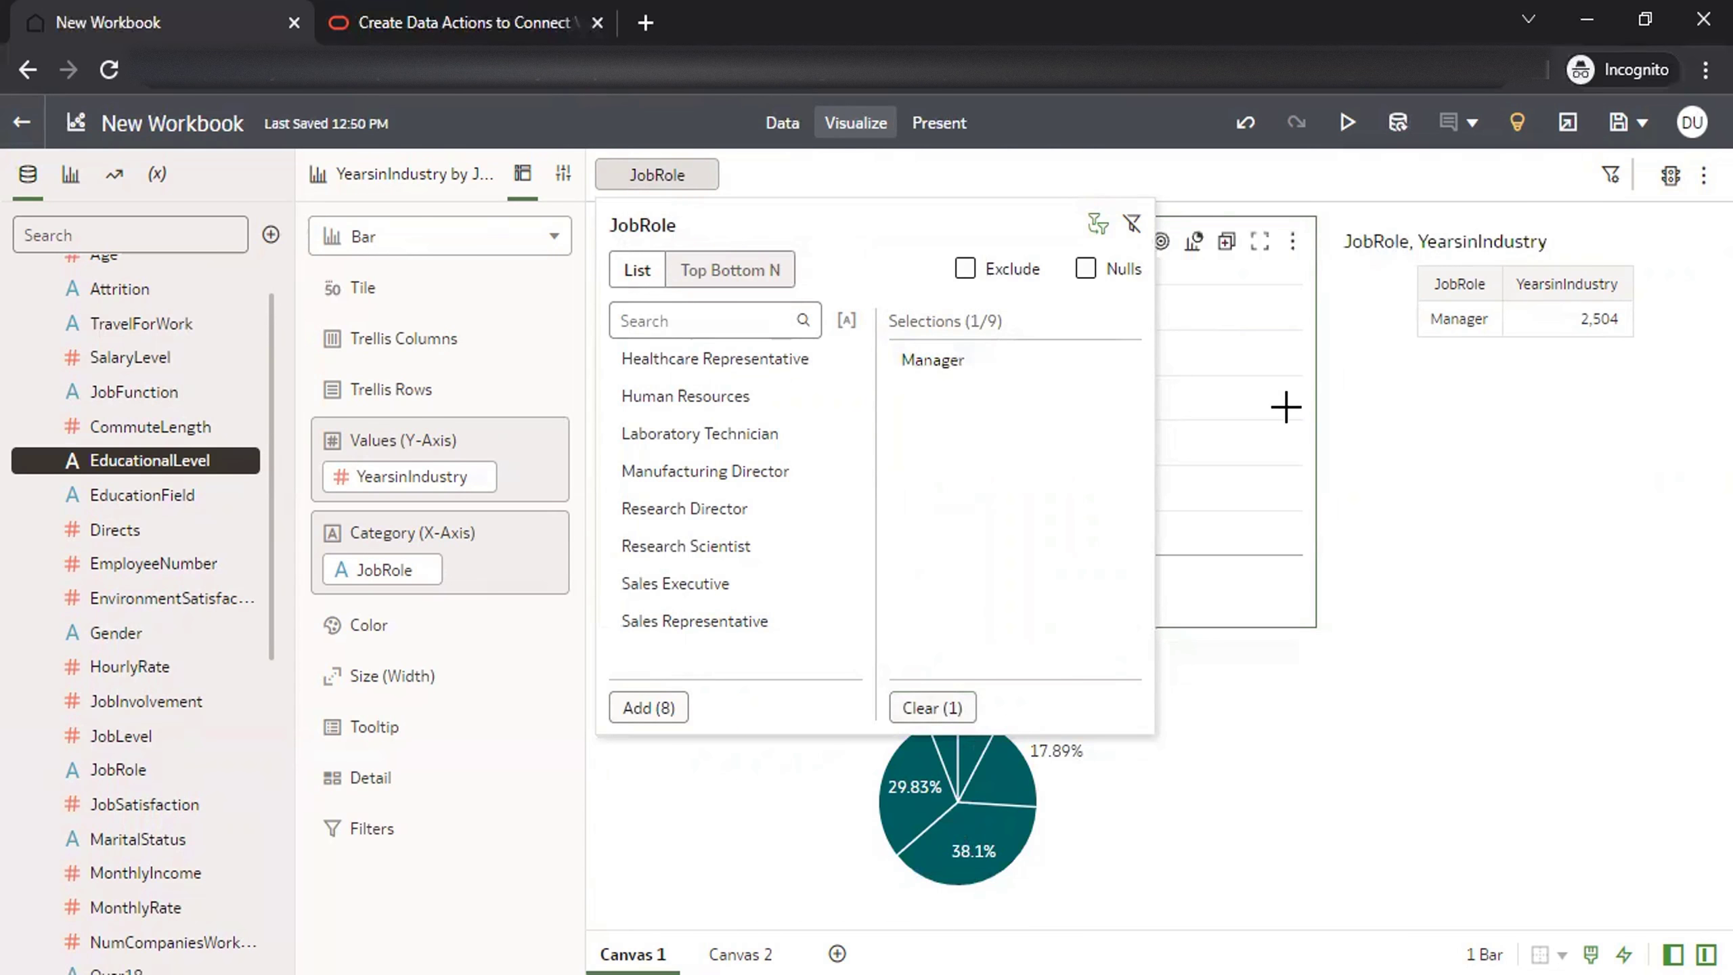
left_click(935, 359)
left_click(774, 181)
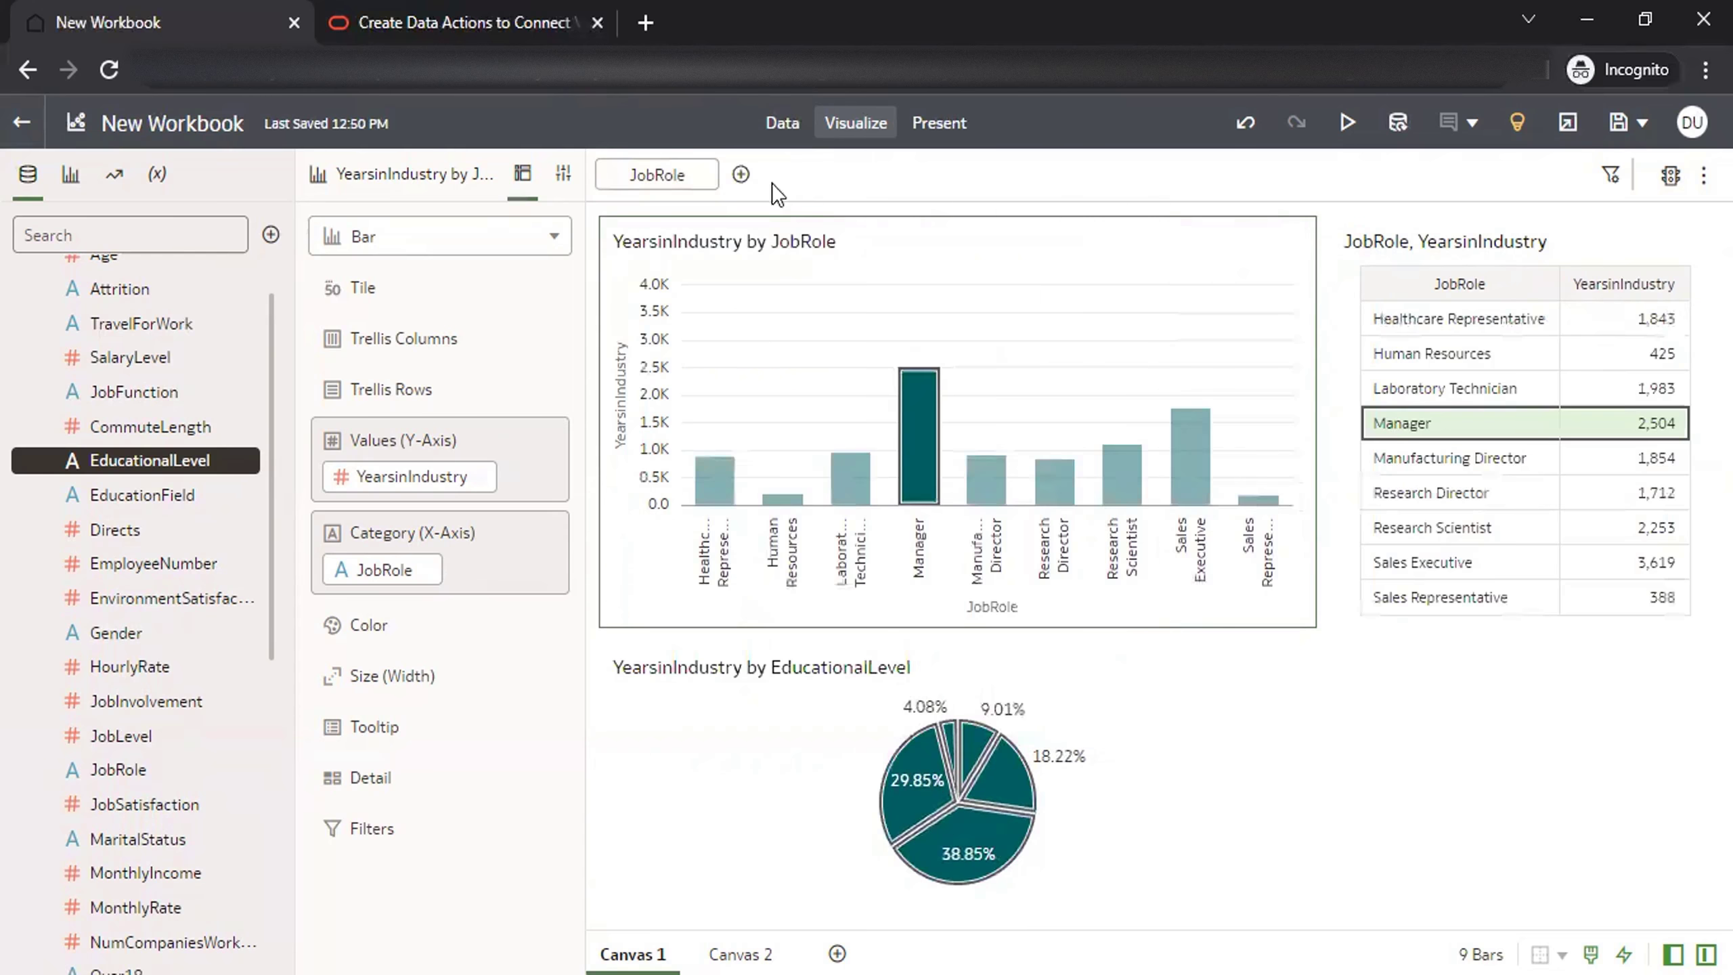
left_click(707, 176)
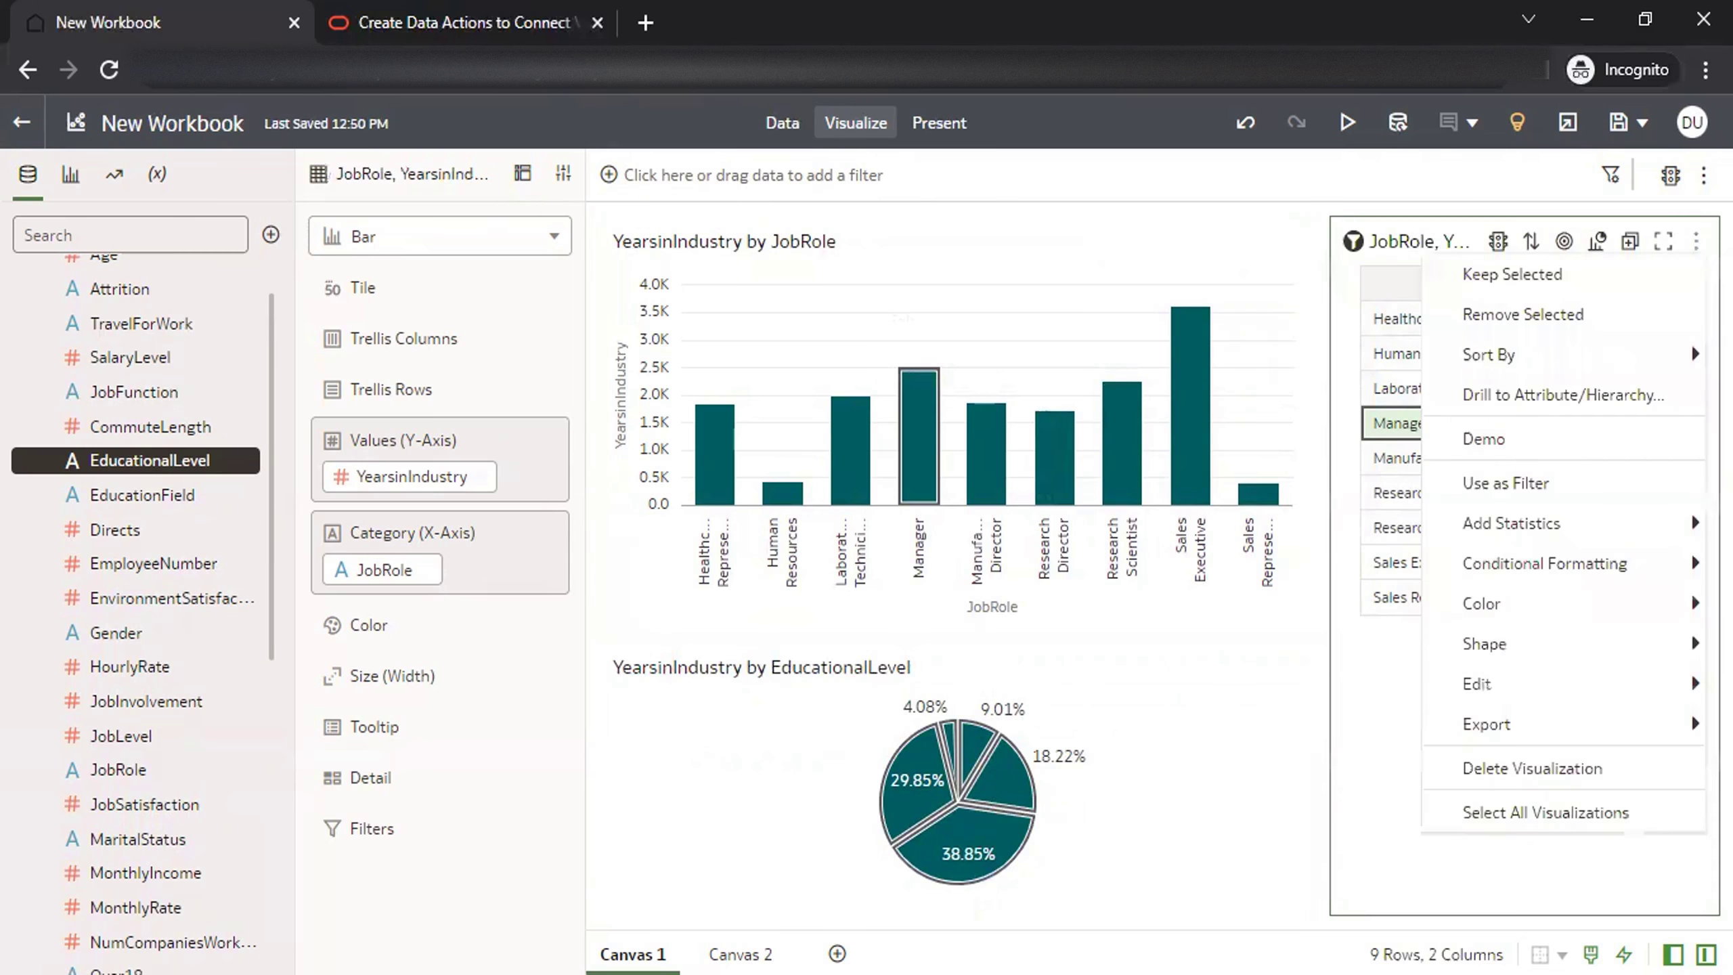
- Use the JobRole, YearsinIndustry table as a filter, select its Healthcare Representative row and check the filter applied to the bar chart
left_click(1697, 241)
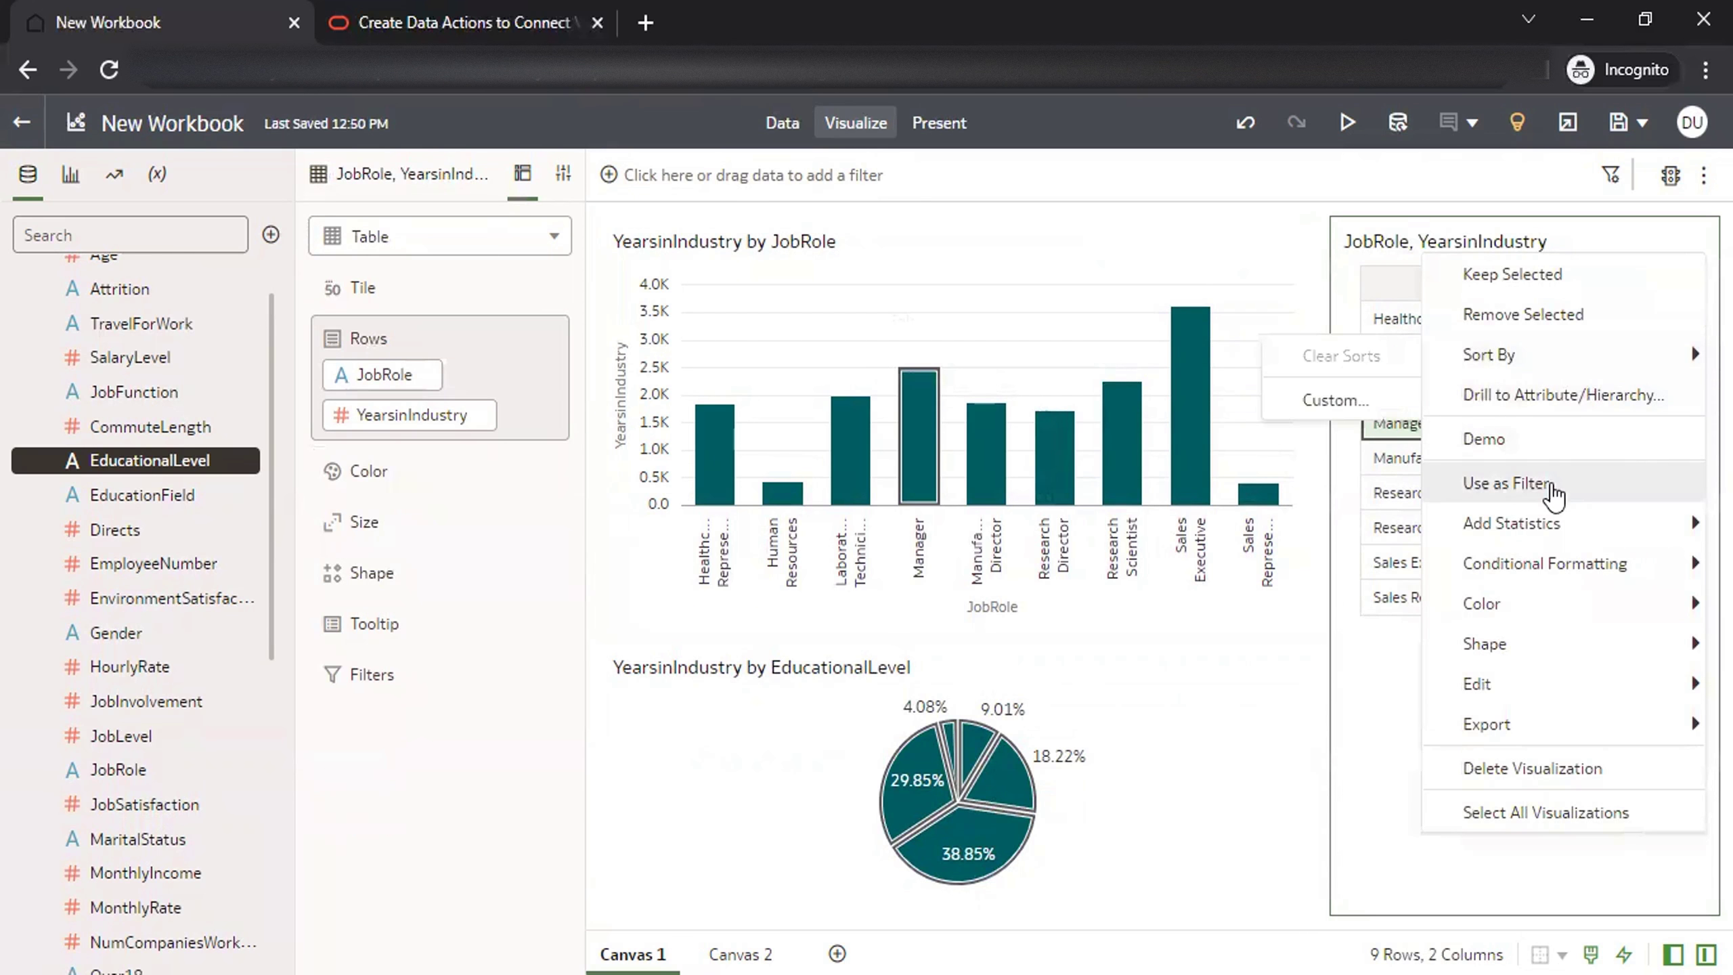
left_click(1552, 482)
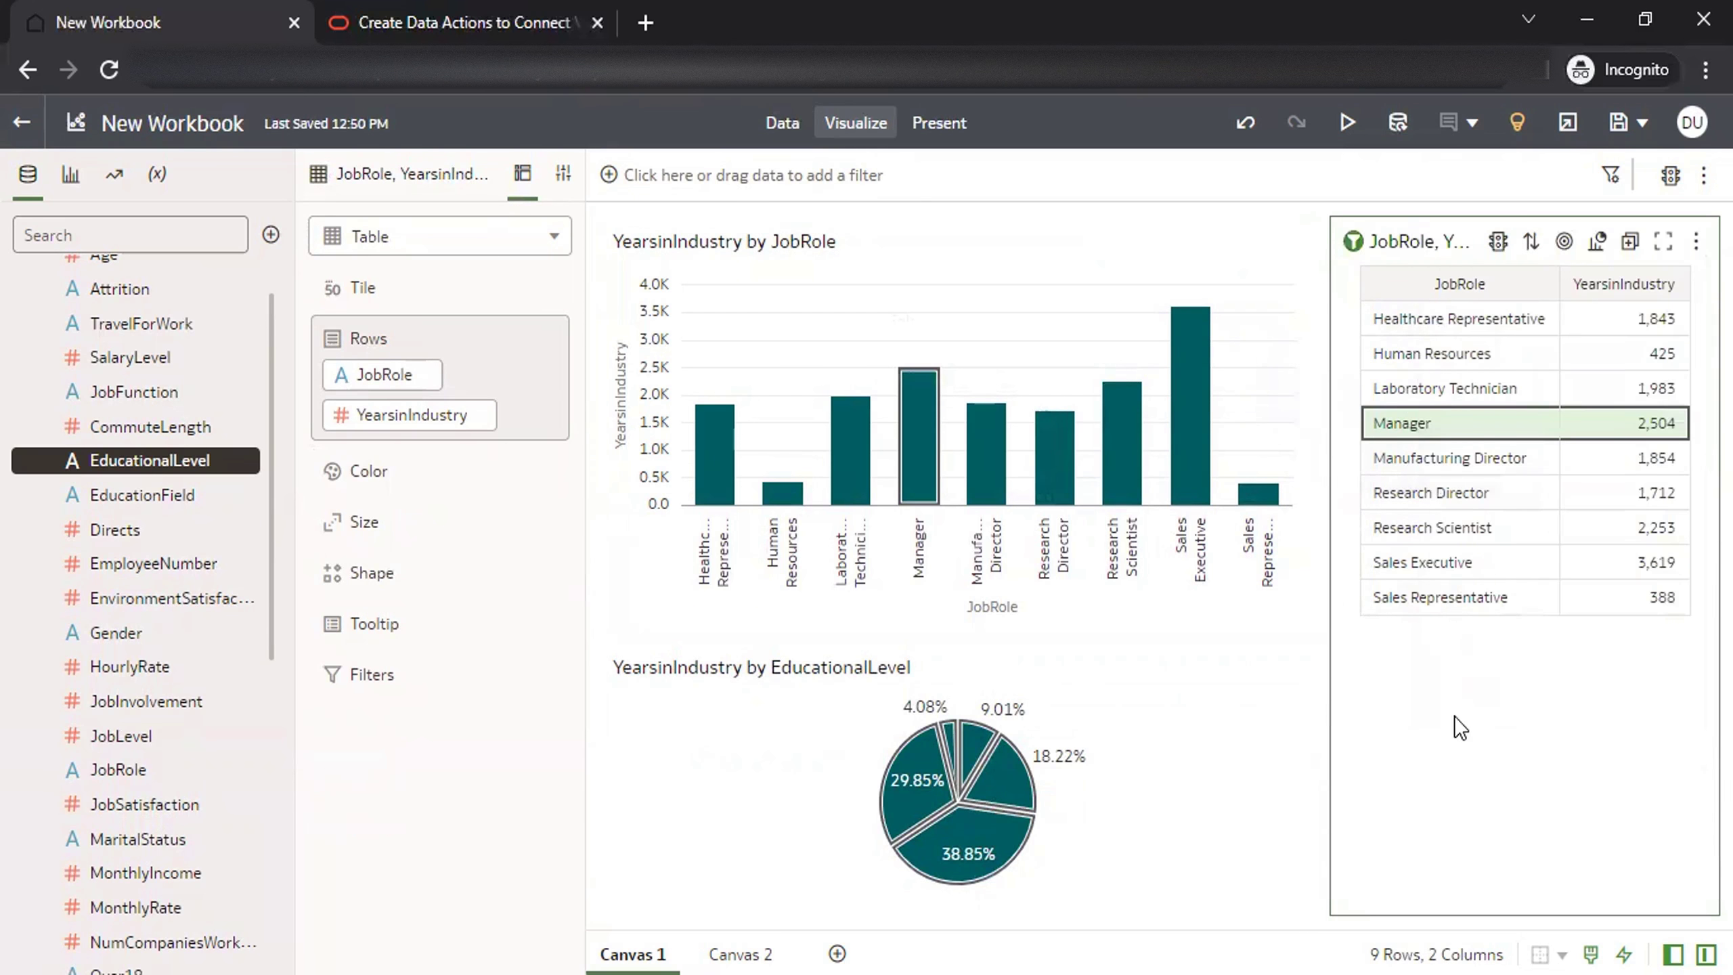
left_click(1475, 320)
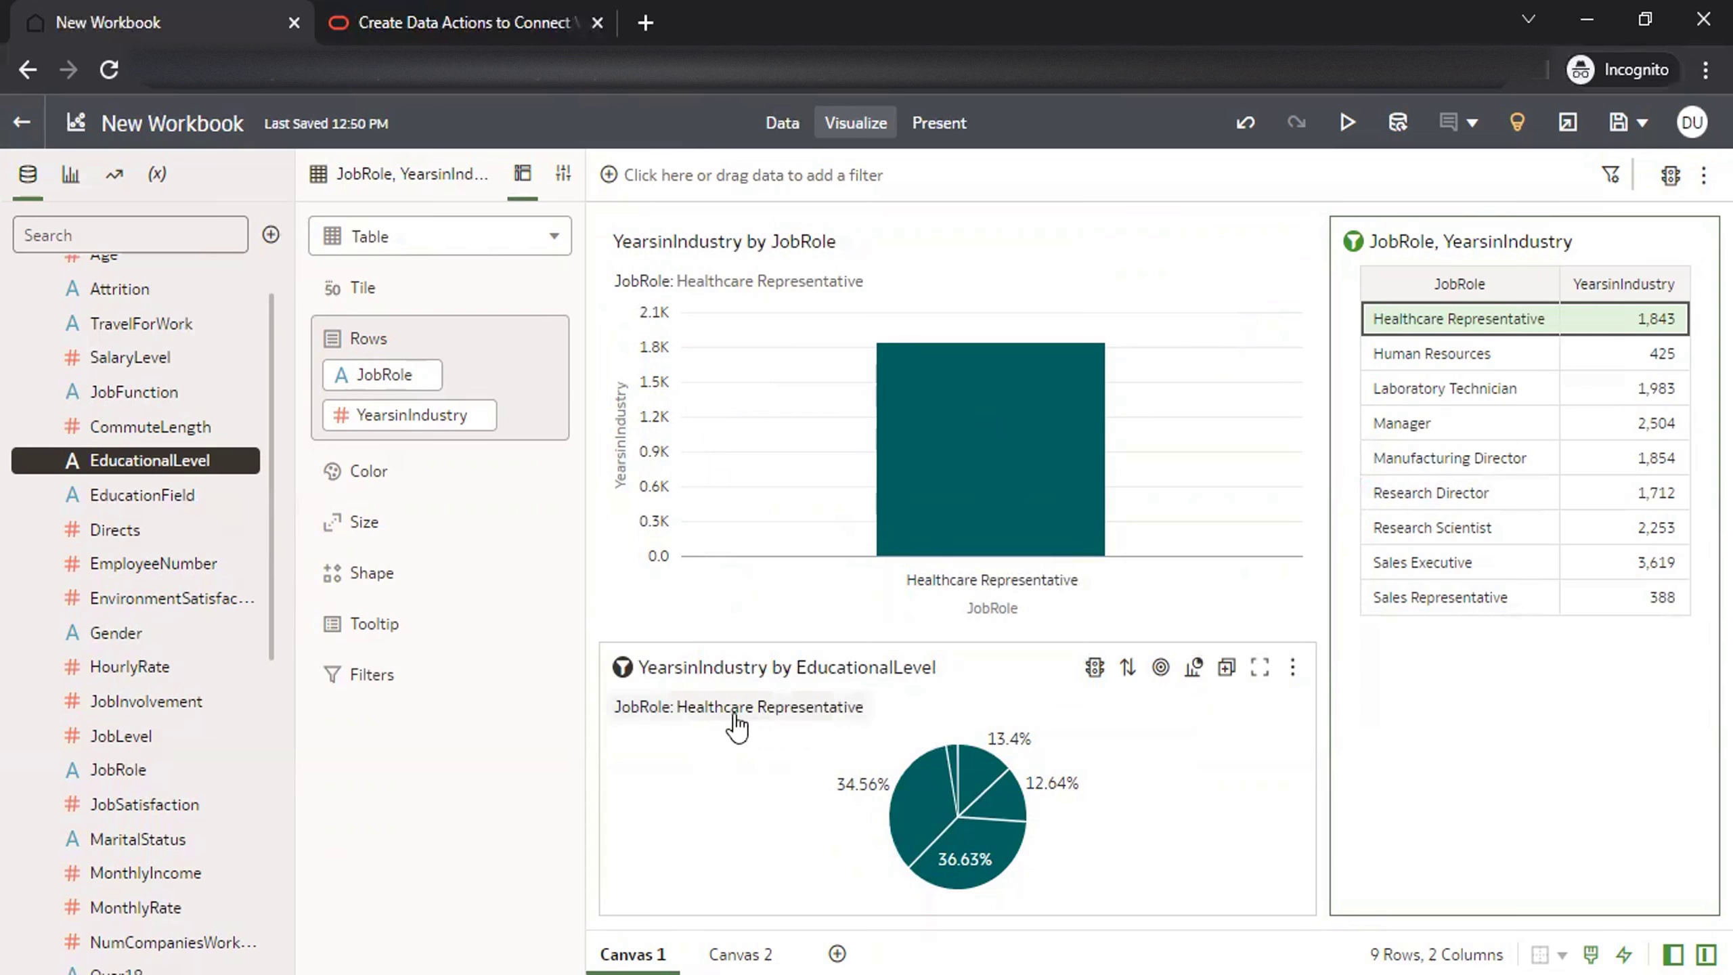
left_click(934, 270)
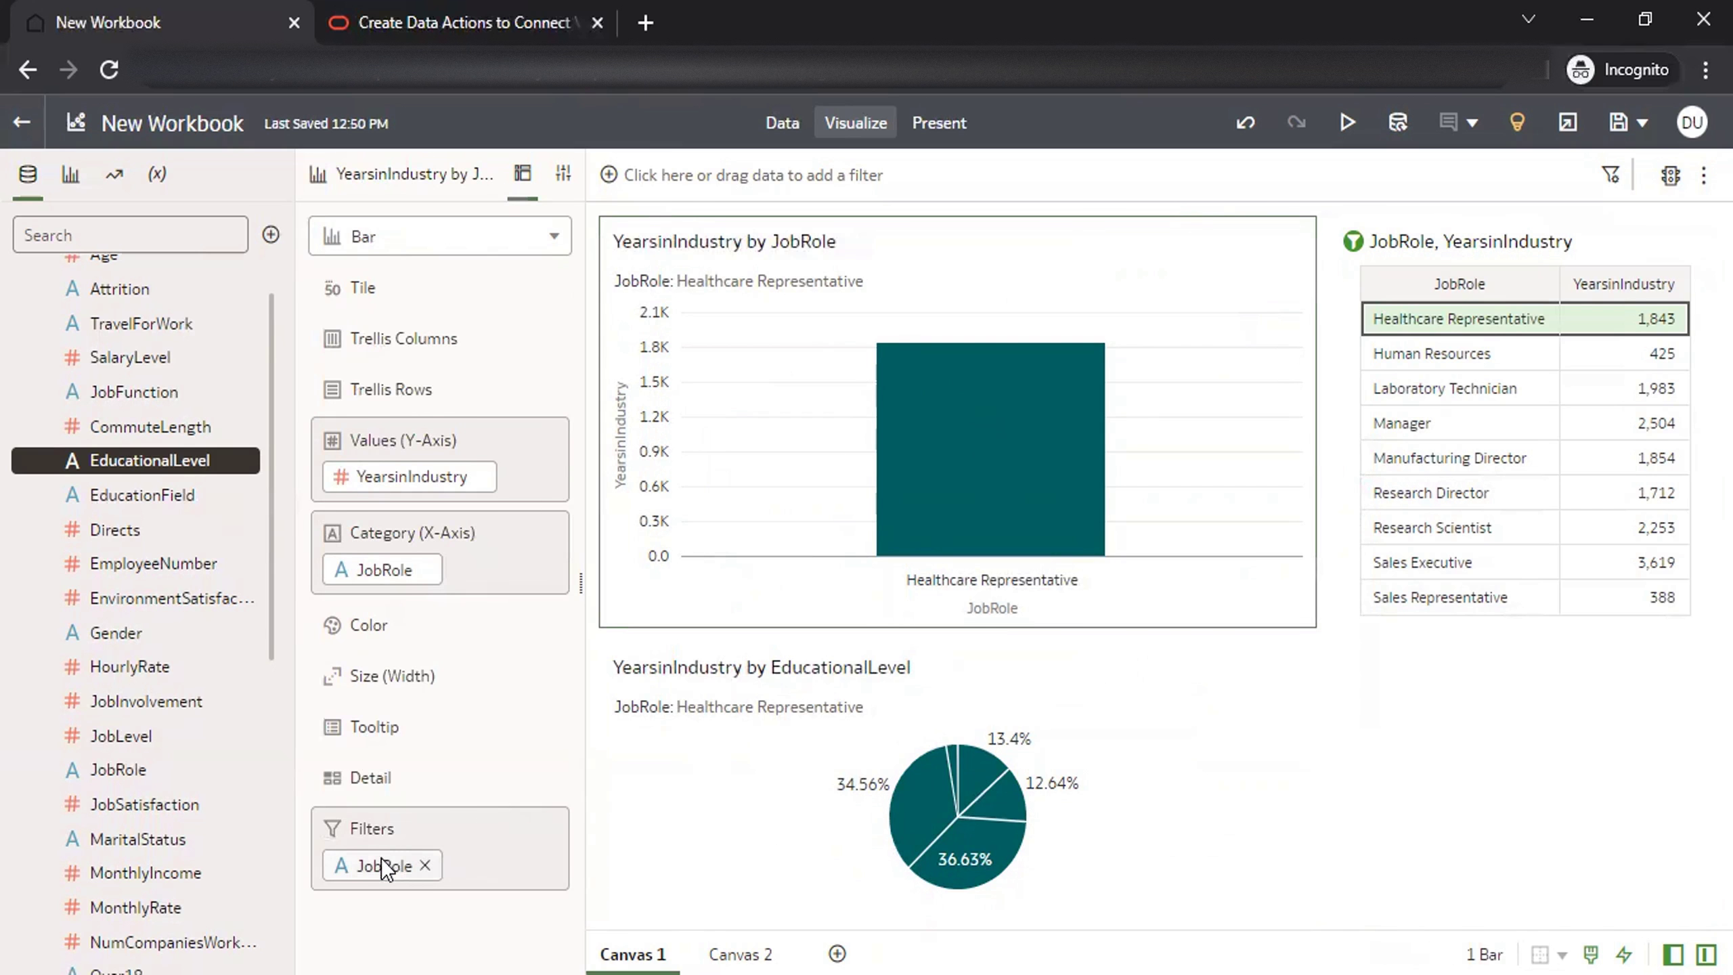